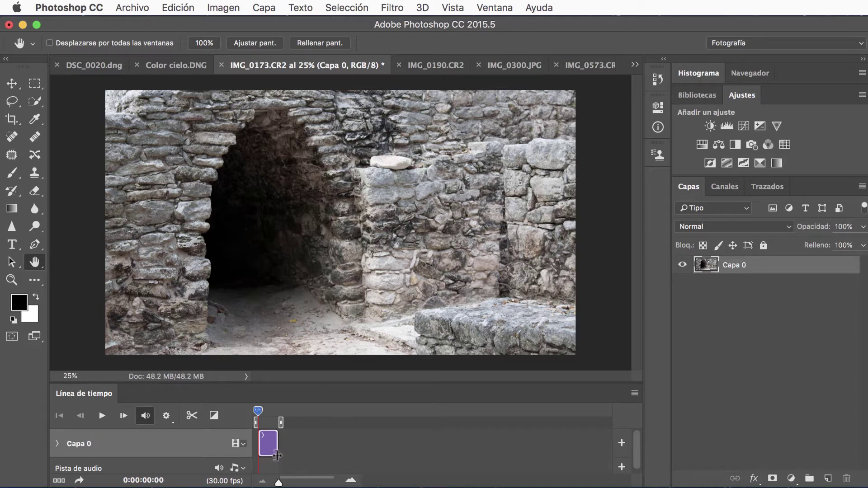
- Extend the archway clip, set the time to 0:00:05:02, and duplicate Capa 0 as Capa 0 copia
left_click_drag(275, 443, 328, 445)
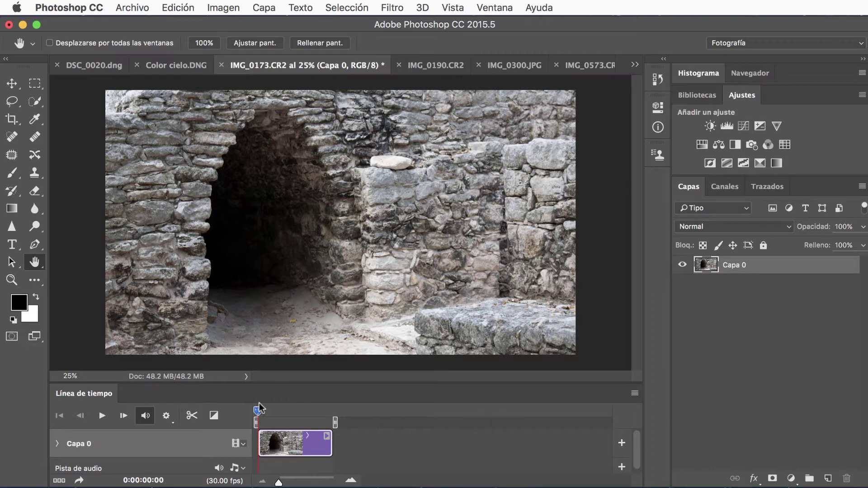
left_click_drag(266, 410, 278, 411)
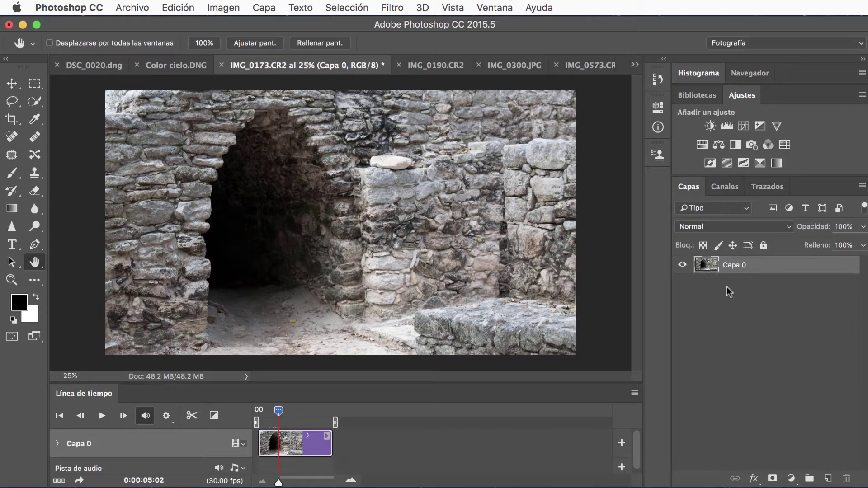
mouse_move(710, 268)
left_mouse_down()
mouse_move(837, 481)
mouse_move(829, 478)
left_mouse_up()
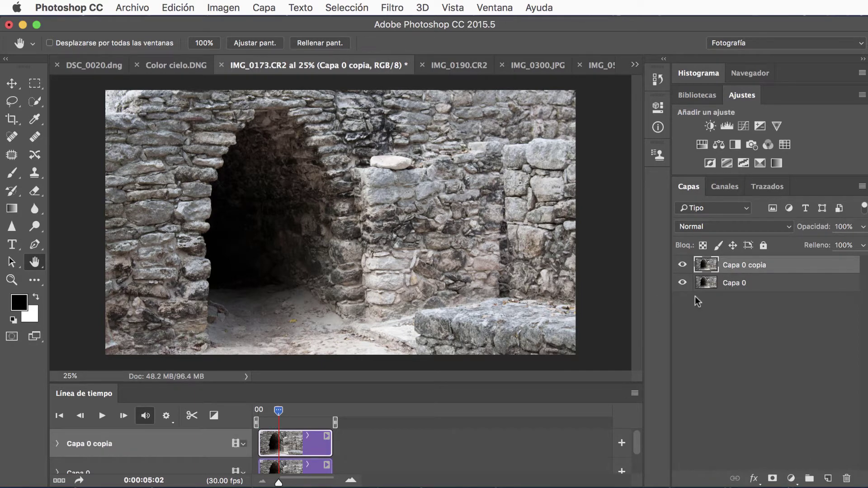
- Lasso a freehand selection around the dark arch opening
left_click(12, 102)
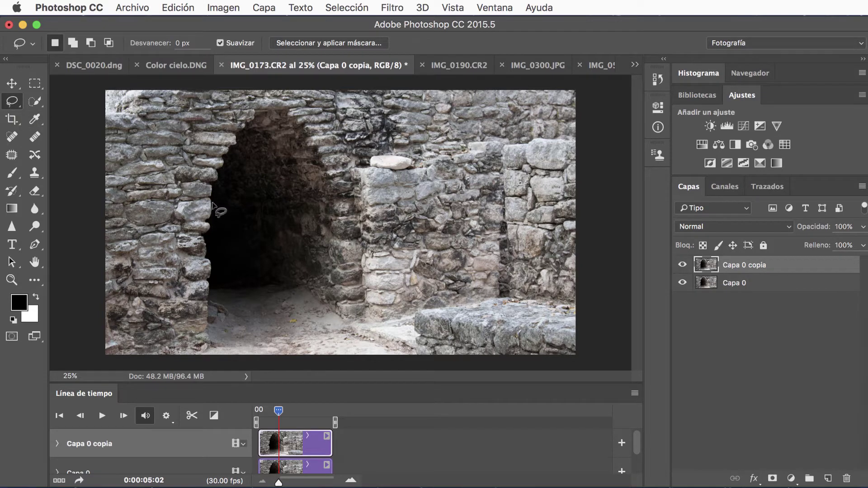
mouse_move(212, 203)
left_mouse_down()
mouse_move(238, 128)
mouse_move(258, 121)
mouse_move(283, 180)
mouse_move(296, 284)
mouse_move(211, 297)
mouse_move(205, 237)
mouse_move(219, 195)
left_mouse_up()
- Add a selection-masked Curves adjustment and bow the RGB curve upward, with slightly lowered shadows
left_click(742, 127)
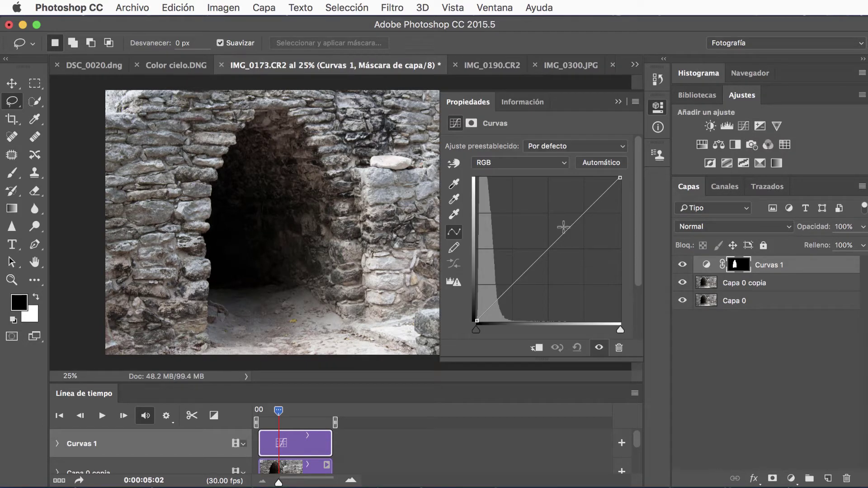
left_click_drag(569, 230, 555, 212)
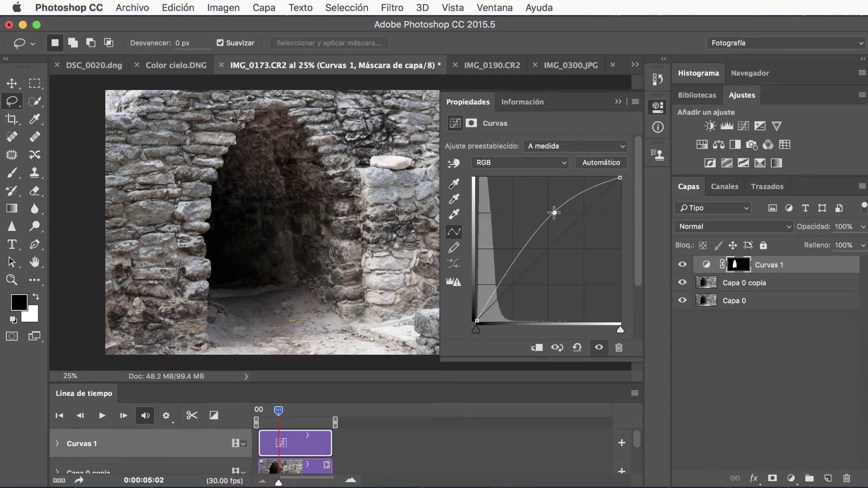
left_click_drag(520, 257, 521, 257)
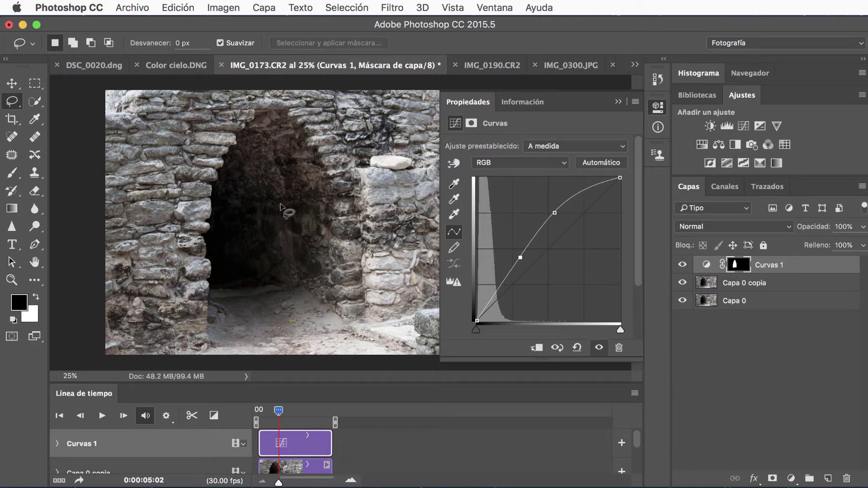
- Raise the Rojo and Verde channel curves to tint the tunnel
left_click(544, 165)
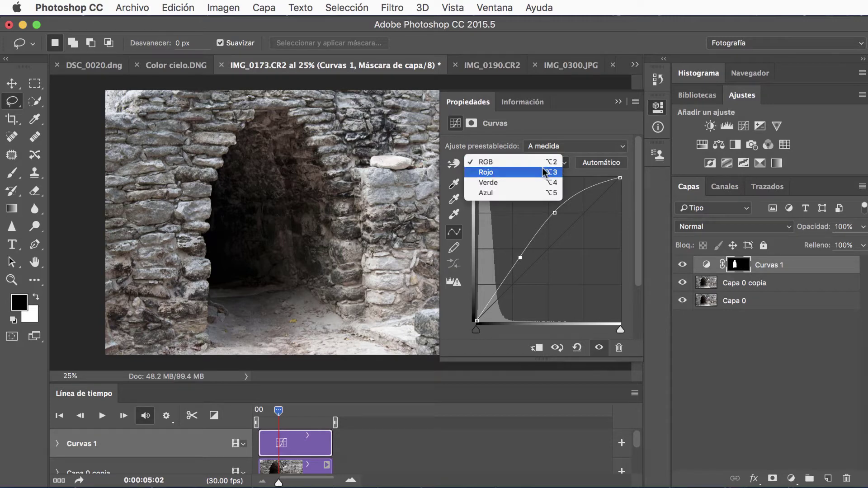
left_click(544, 173)
mouse_move(570, 231)
left_mouse_down()
mouse_move(557, 220)
mouse_move(569, 231)
left_mouse_up()
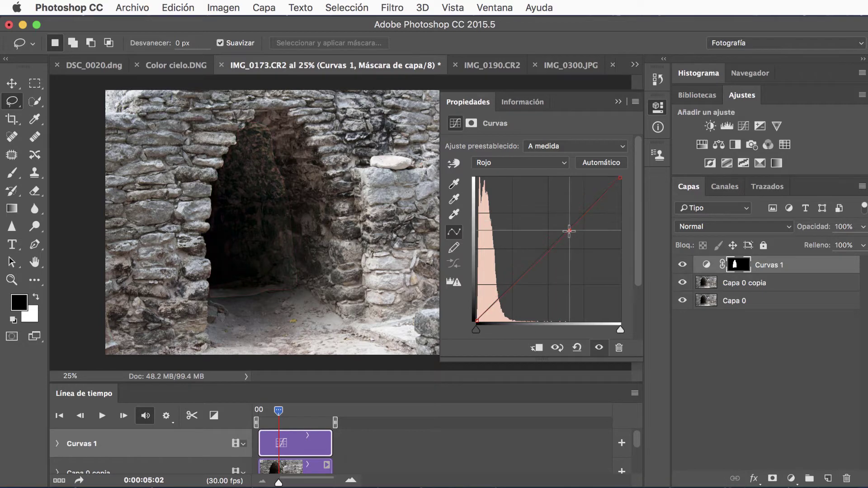
left_click(533, 164)
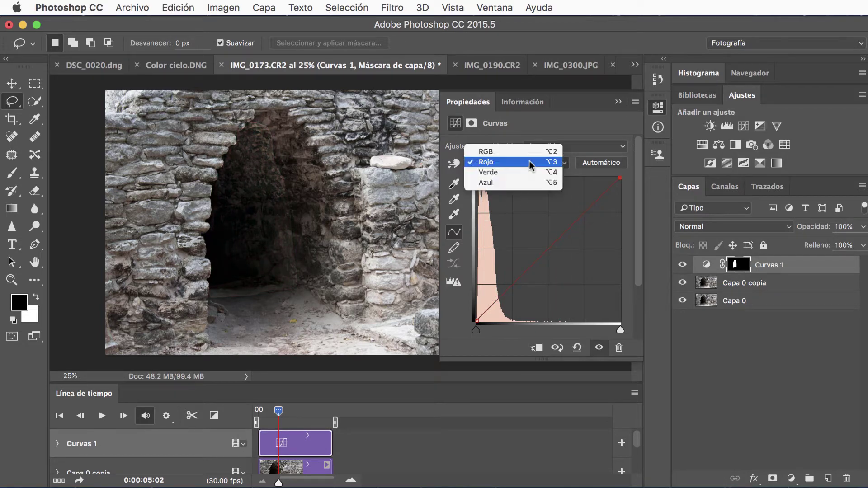
left_click(533, 172)
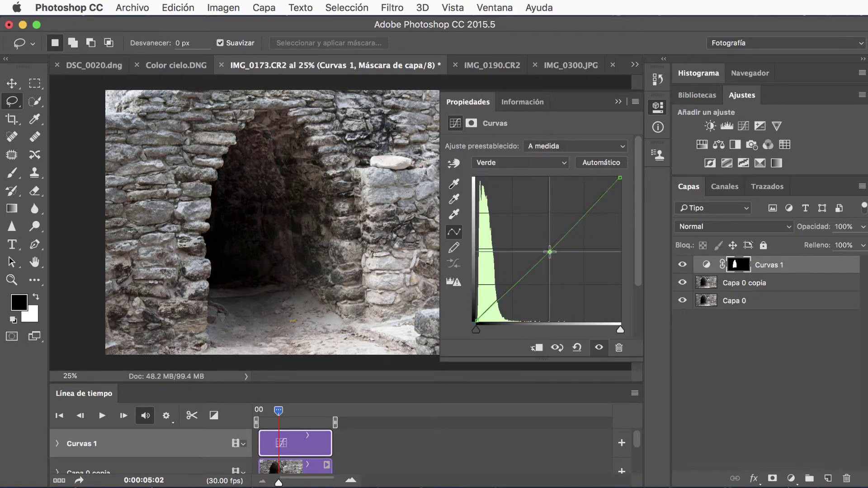
mouse_move(548, 248)
left_mouse_down()
mouse_move(542, 240)
mouse_move(627, 191)
left_mouse_up()
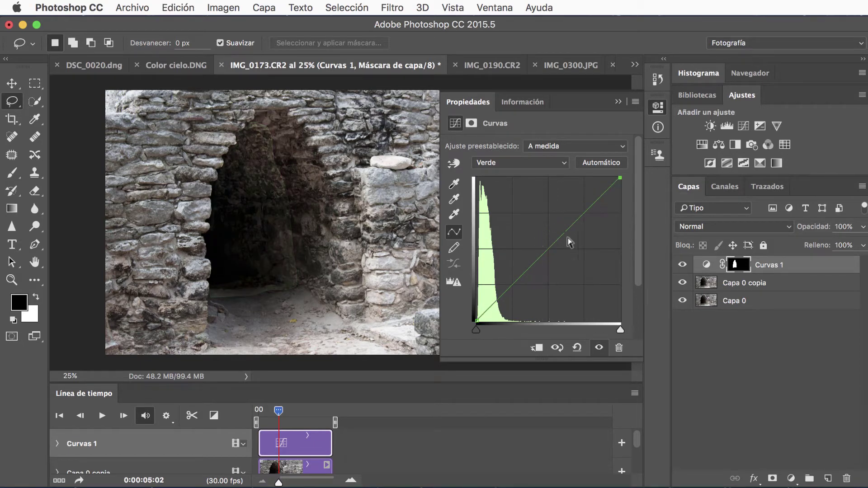
- Collapse the Curves properties and toggle Curvas 1 visibility to compare before and after
left_click(617, 103)
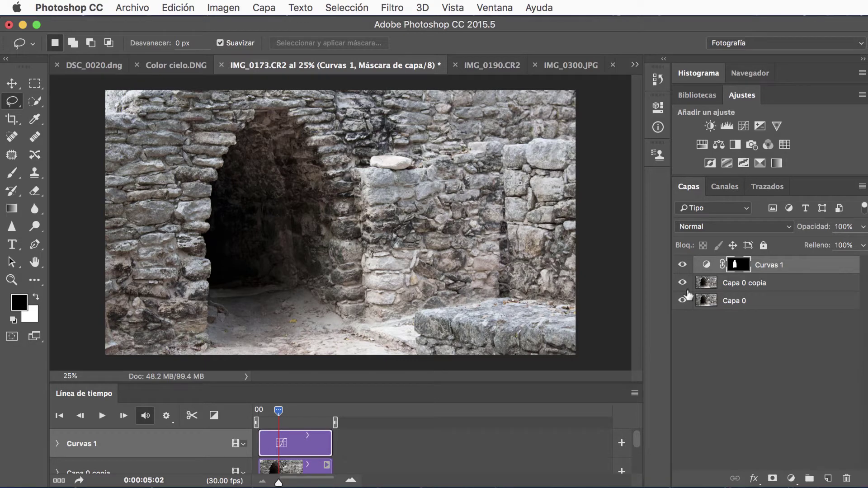
left_click(682, 265)
left_click(682, 266)
- On IMG_0190.CR2, duplicate Capa 0, zoom to 25%, and start a Lasso outline around the hat
left_click(498, 66)
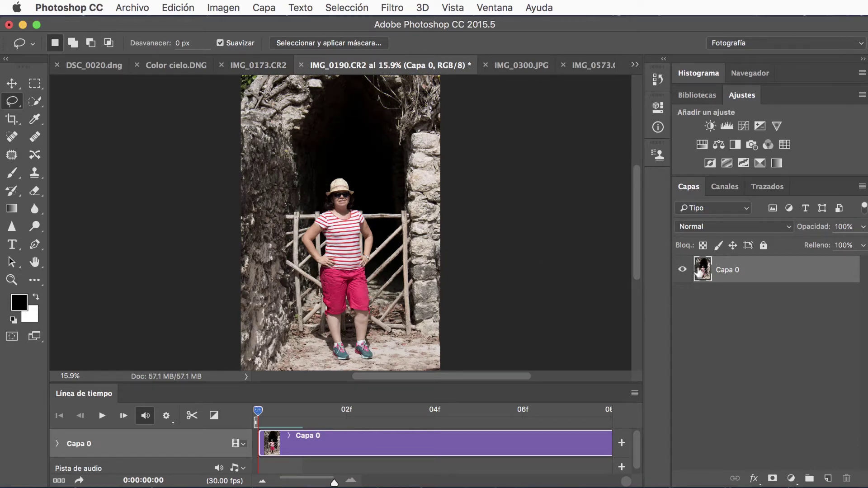
left_click_drag(700, 272, 828, 478)
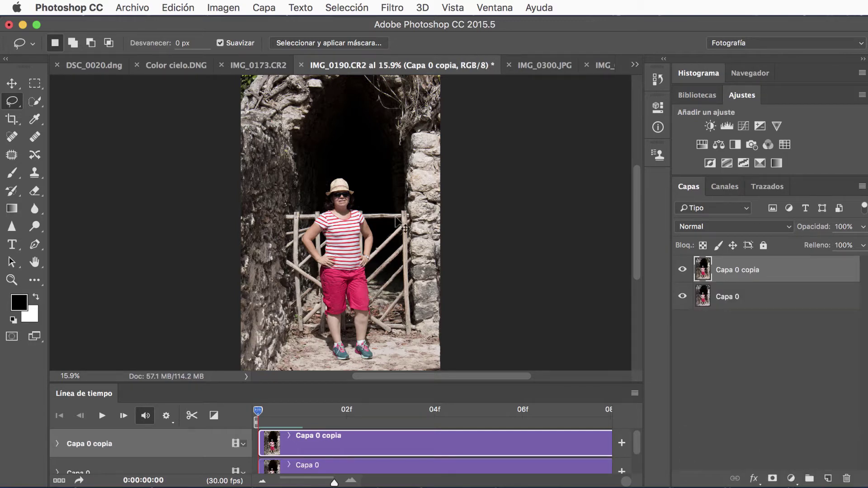
key("super+plus")
key("super+plus")
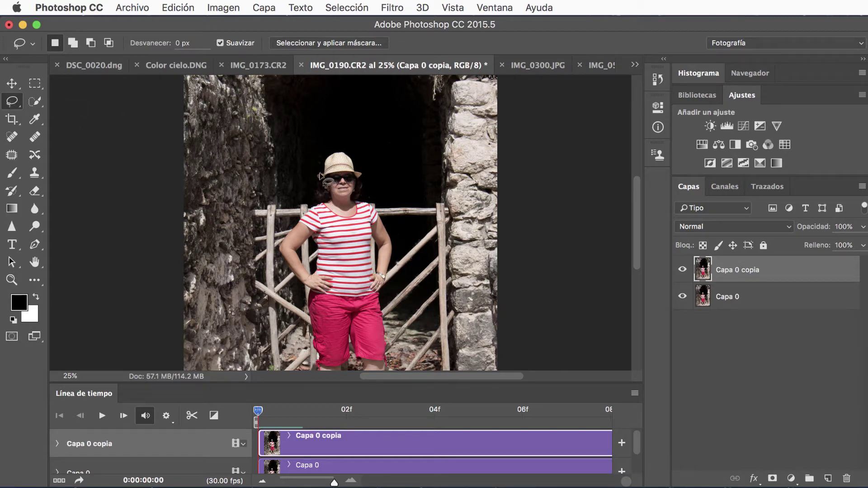
mouse_move(323, 169)
left_mouse_down()
mouse_move(343, 151)
mouse_move(361, 167)
mouse_move(361, 195)
mouse_move(434, 201)
mouse_move(437, 131)
mouse_move(427, 88)
left_mouse_up()
- Shift-lasso the tunnel opening around the woman's hat and along the rock edge, then zoom out
mouse_move(431, 140)
left_mouse_down()
mouse_move(496, 145)
mouse_move(514, 368)
mouse_move(512, 330)
left_mouse_up()
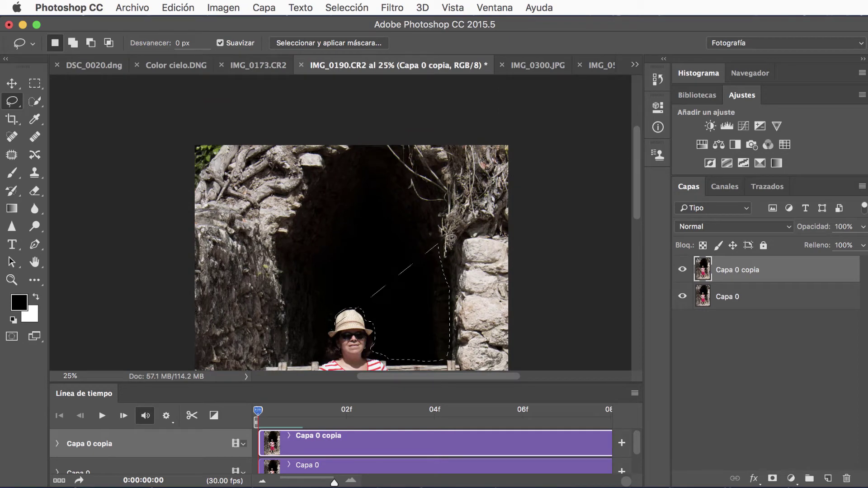
mouse_move(438, 245)
left_mouse_down()
mouse_move(437, 224)
mouse_move(401, 170)
left_mouse_up()
key("ctrl+z")
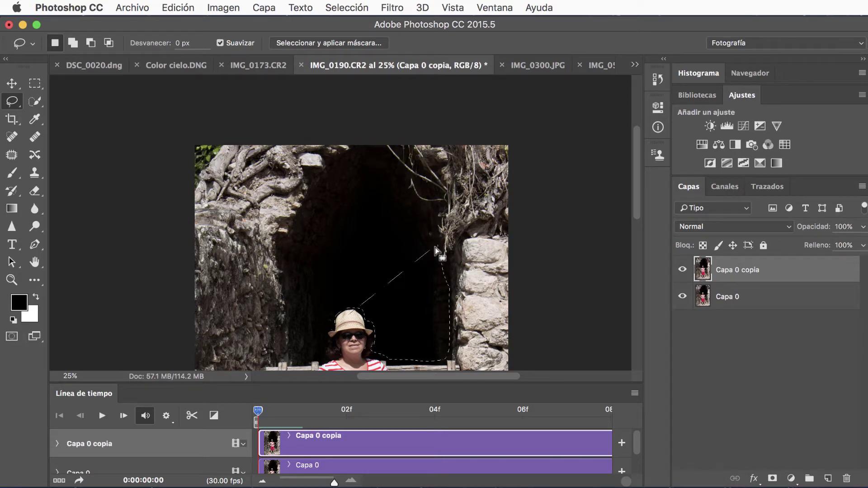
key("shift")
mouse_move(445, 258)
left_mouse_down()
mouse_move(448, 222)
mouse_move(384, 150)
mouse_move(322, 171)
mouse_move(291, 255)
mouse_move(291, 359)
mouse_move(329, 355)
mouse_move(325, 333)
mouse_move(355, 309)
left_mouse_up()
mouse_move(581, 248)
left_mouse_down()
mouse_move(580, 287)
mouse_move(589, 257)
mouse_move(585, 180)
left_mouse_up()
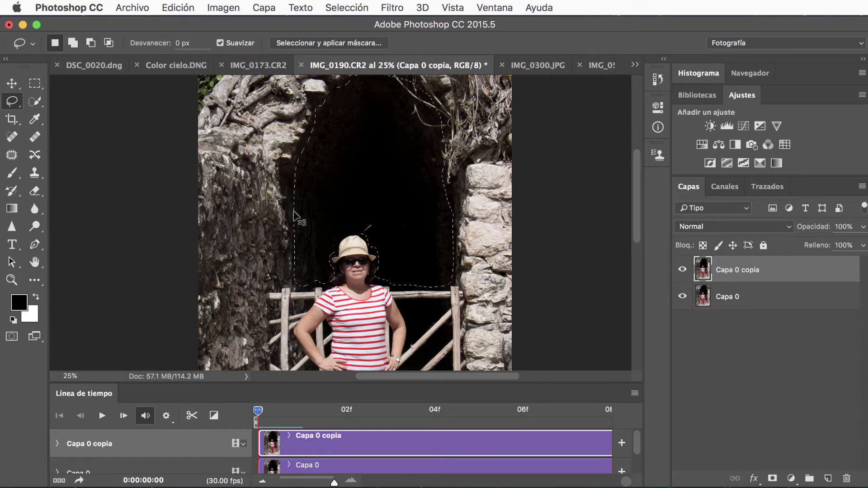
key("super+minus")
key("super+minus")
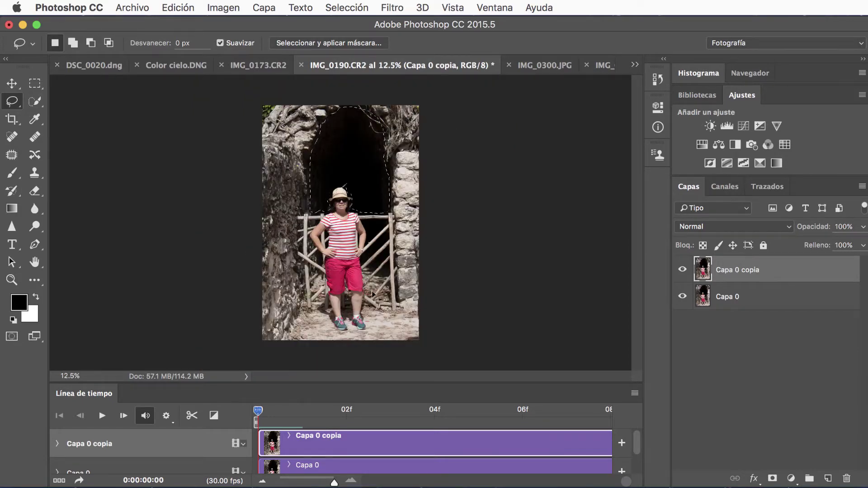
- Add a tunnel-masked Curves adjustment and shape its RGB curve into a steep S-curve
left_click(744, 126)
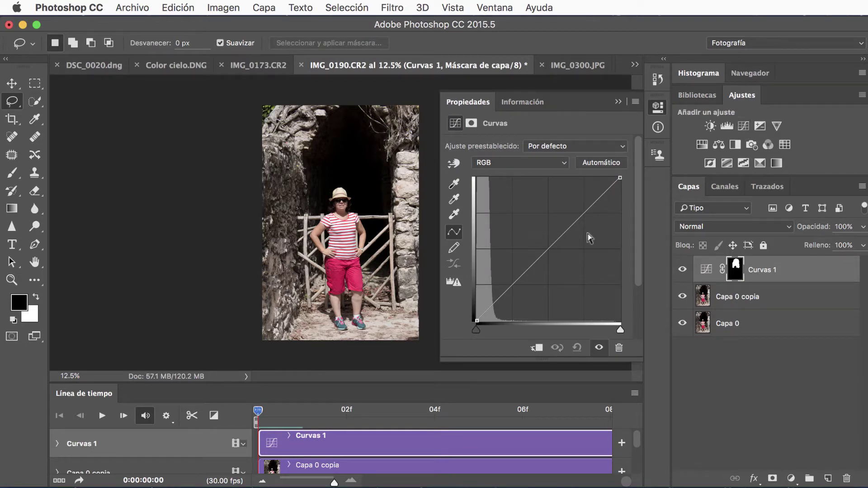
left_click_drag(569, 226, 552, 207)
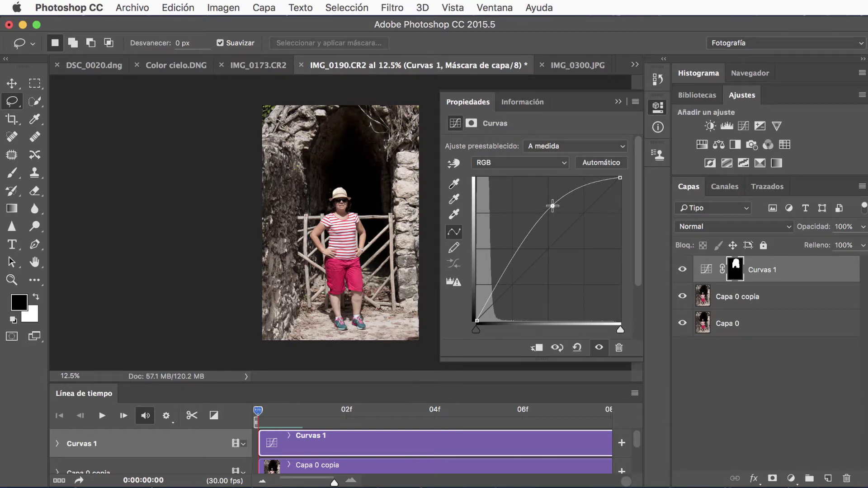
left_click_drag(552, 206, 533, 184)
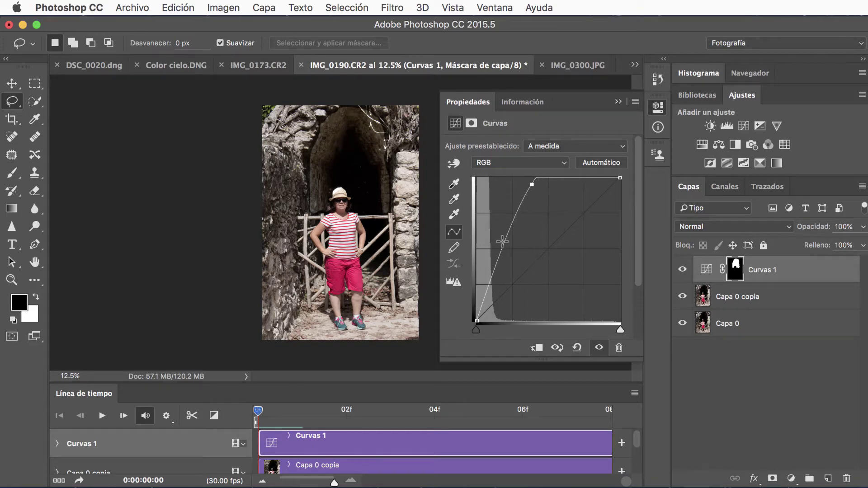
left_click_drag(501, 241, 492, 238)
mouse_move(532, 185)
left_mouse_down()
mouse_move(537, 190)
mouse_move(521, 206)
mouse_move(549, 198)
left_mouse_up()
left_click_drag(493, 240, 504, 244)
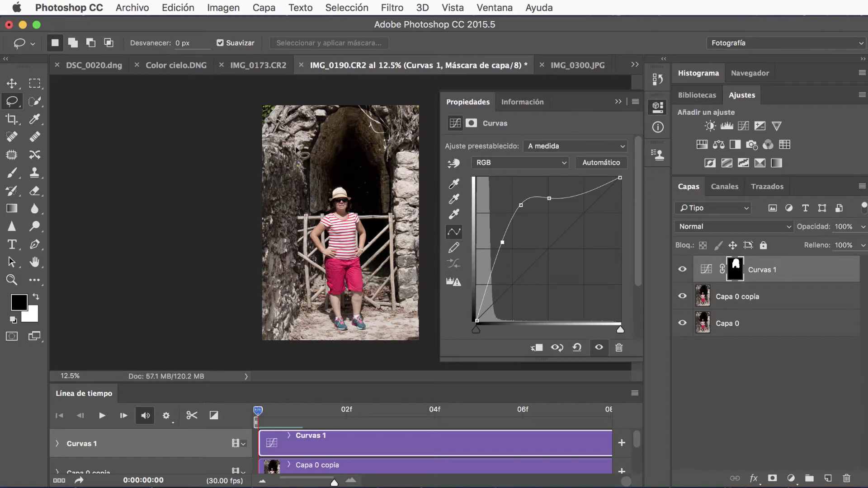
- Toggle Curvas 1 to compare, then try a Rojo channel edit and remove it
left_click(683, 271)
left_click(683, 272)
left_click(535, 164)
left_click(535, 173)
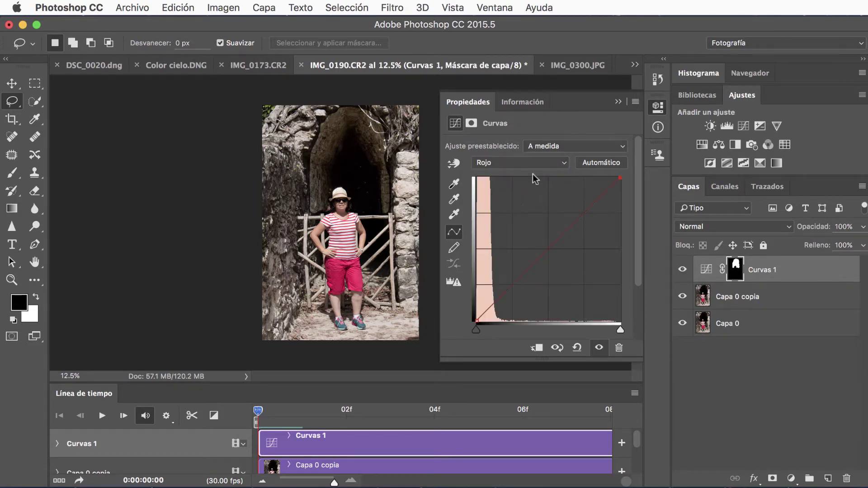
mouse_move(551, 246)
left_mouse_down()
mouse_move(544, 235)
mouse_move(571, 263)
left_mouse_up()
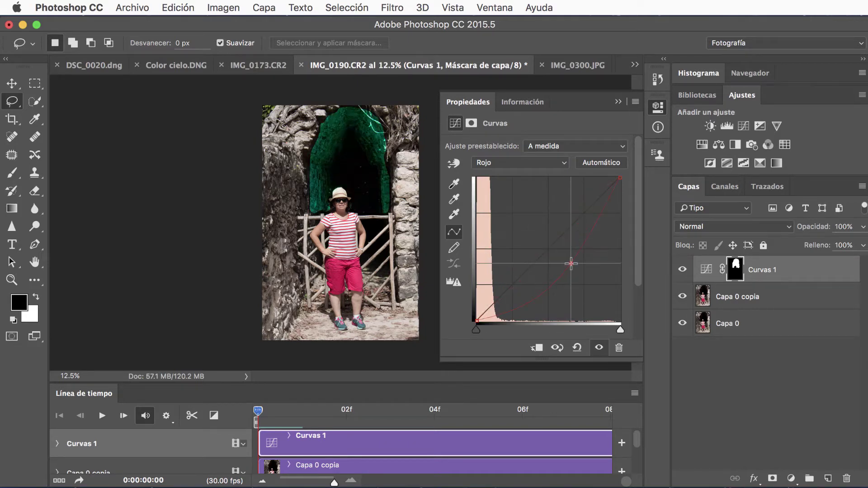
key("Delete")
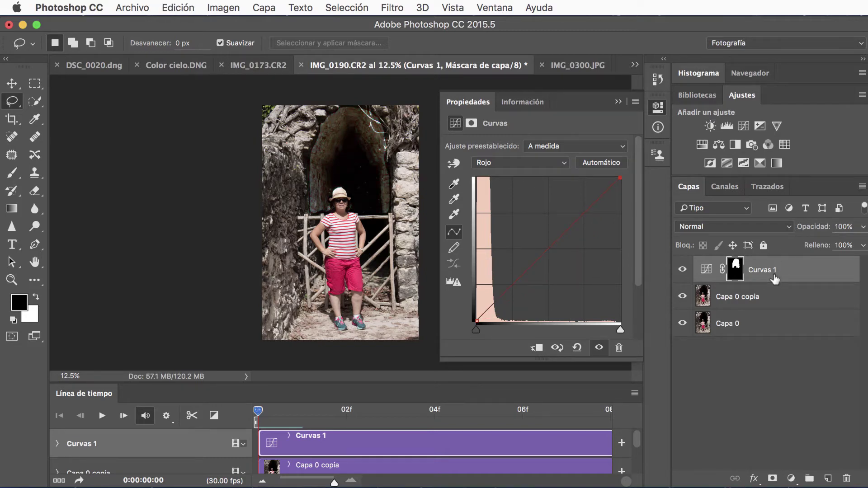
left_click_drag(750, 277, 739, 275)
- Add a tunnel-masked Tono/saturación layer with saturation -48 and lightness -20, then compare
left_click(737, 271, "ctrl")
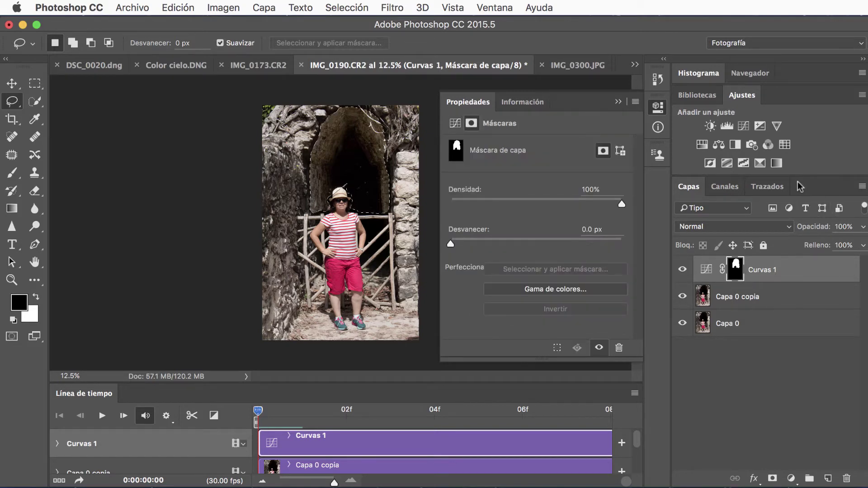
left_click(702, 144)
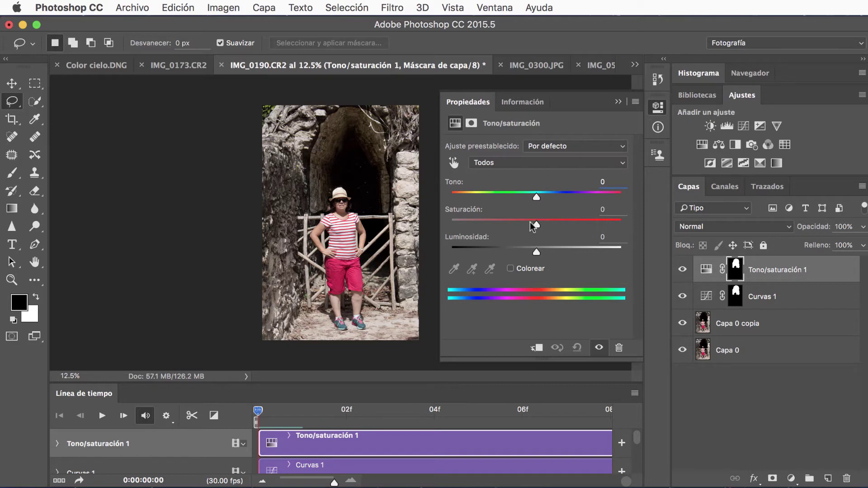
left_click_drag(535, 223, 508, 222)
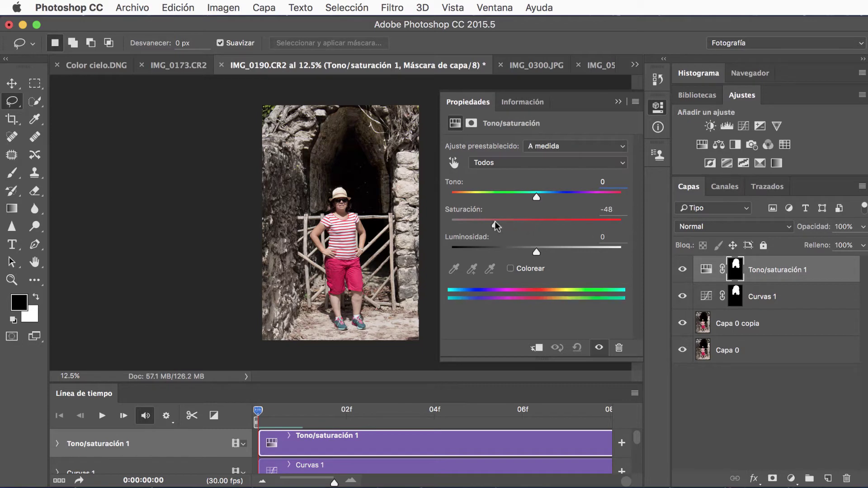
left_click_drag(536, 251, 519, 250)
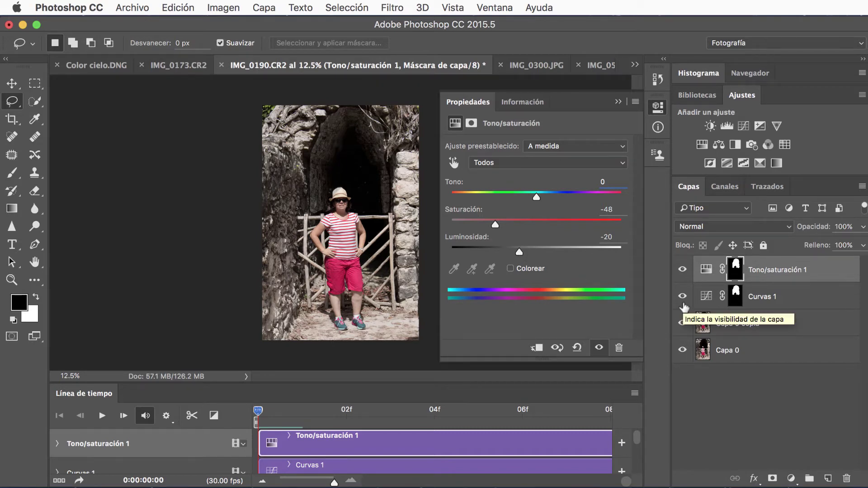
mouse_move(683, 269)
left_mouse_down()
mouse_move(683, 326)
mouse_move(682, 269)
left_mouse_up()
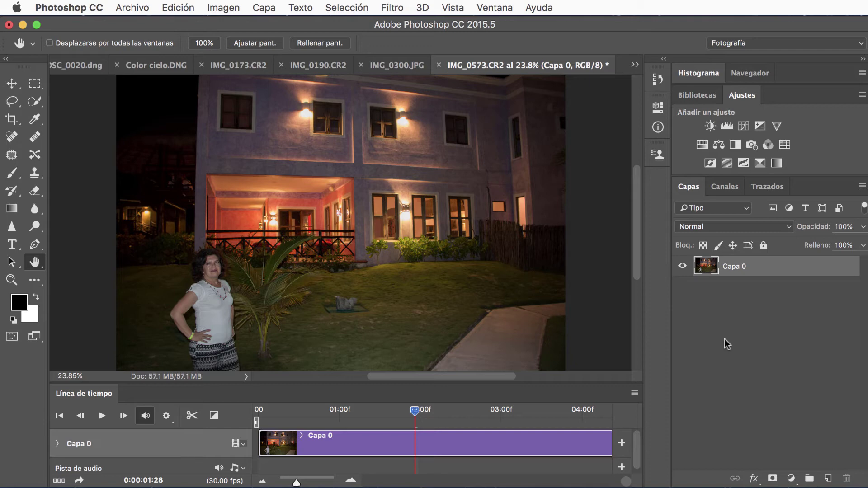
- Duplicate the house photo's Capa 0, zoom to 50%, and center the upper-floor windows
left_click_drag(705, 266, 829, 479)
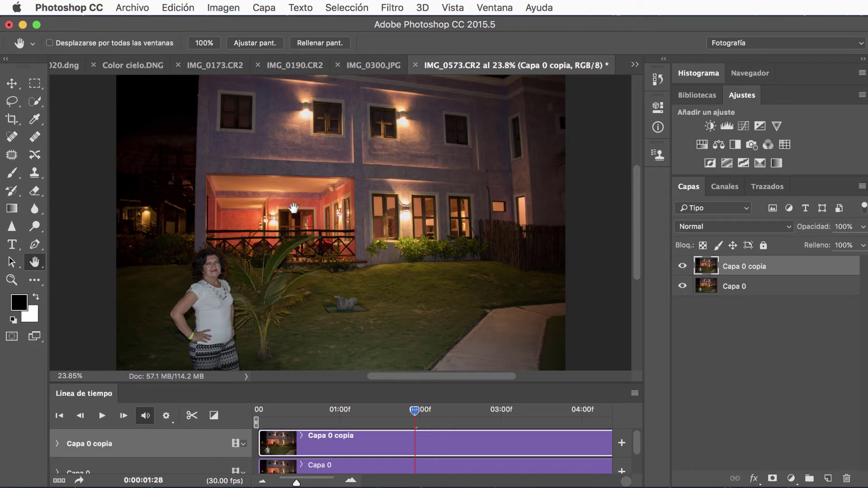
key("ctrl+plus")
key("ctrl+plus")
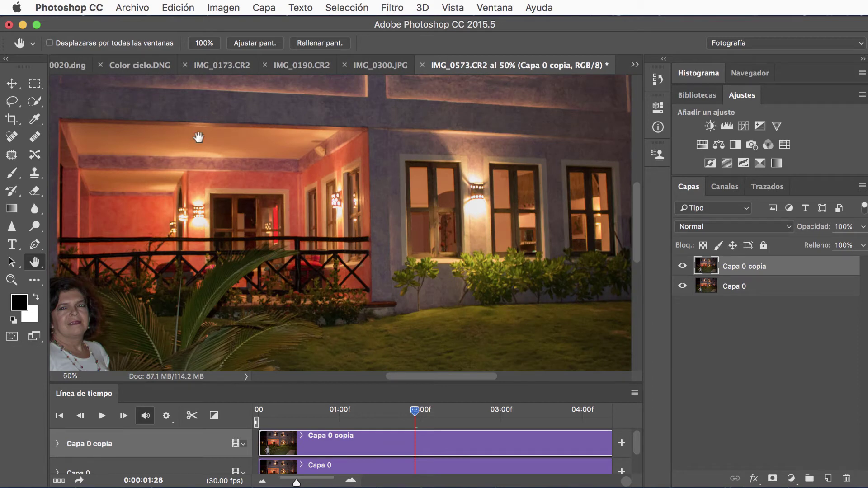
left_click_drag(199, 138, 314, 321)
left_click_drag(328, 214, 319, 256)
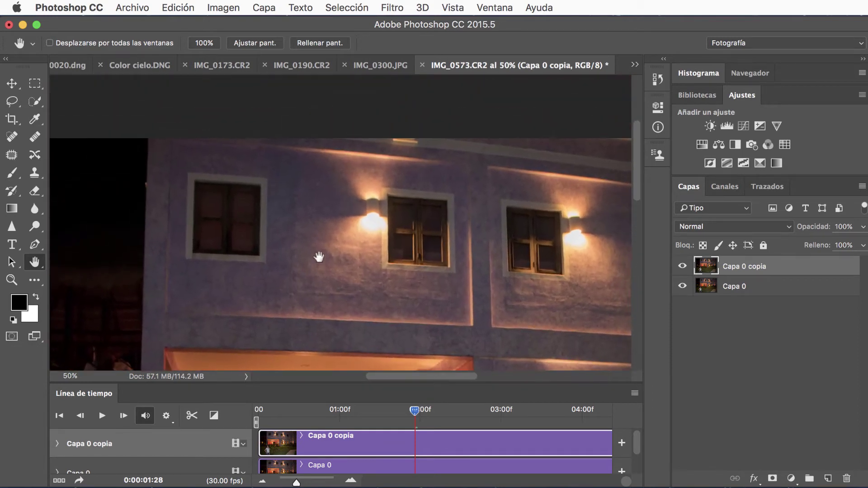
- Lasso the dark top-left window, then add the next window and the narrow right window
left_click(13, 103)
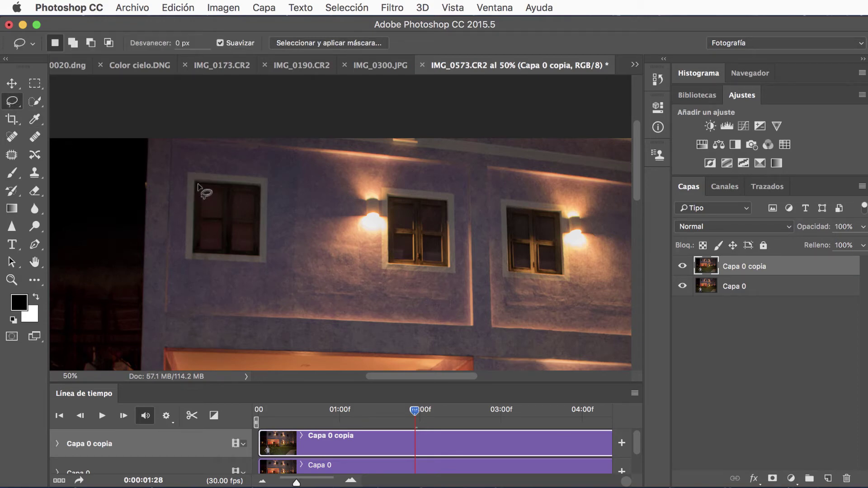
mouse_move(198, 185)
left_mouse_down()
mouse_move(253, 187)
mouse_move(259, 252)
mouse_move(195, 250)
mouse_move(196, 184)
left_mouse_up()
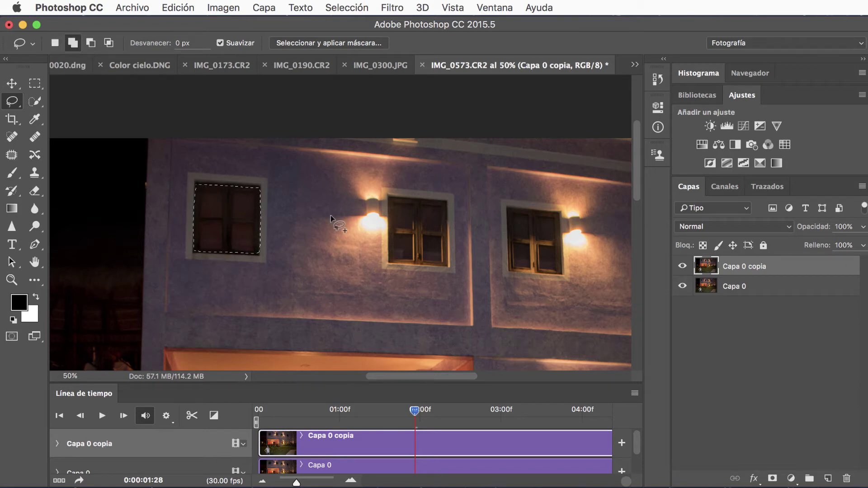
key("shift")
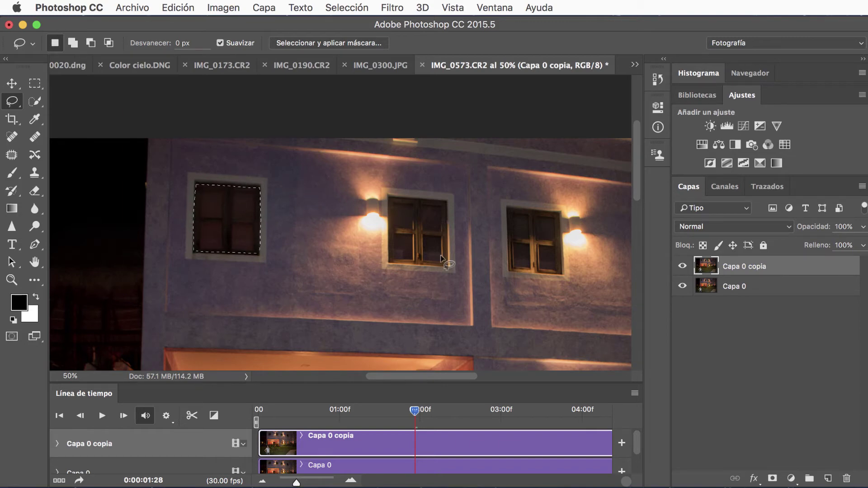
left_click_drag(456, 256, 186, 236)
key("shift")
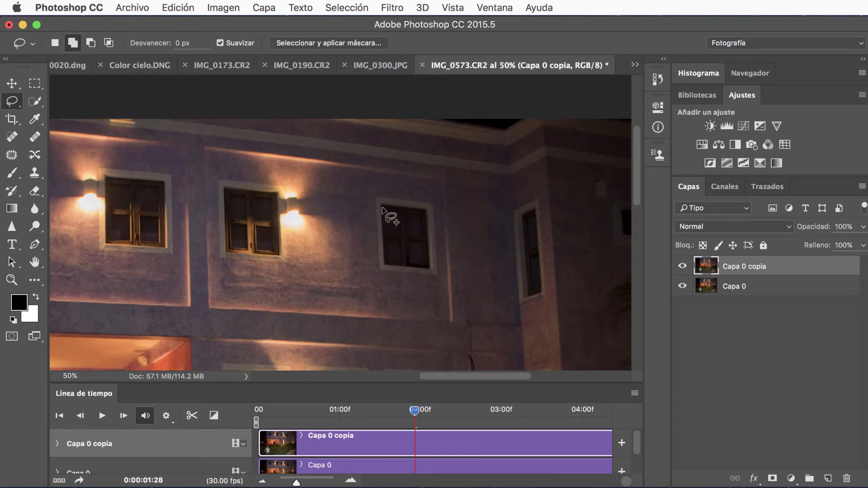
mouse_move(393, 207)
left_mouse_down()
mouse_move(425, 216)
mouse_move(423, 265)
mouse_move(387, 263)
mouse_move(382, 209)
left_mouse_up()
key("shift")
mouse_move(523, 217)
left_mouse_down()
mouse_move(533, 222)
mouse_move(539, 290)
mouse_move(529, 292)
mouse_move(525, 224)
mouse_move(533, 216)
left_mouse_up()
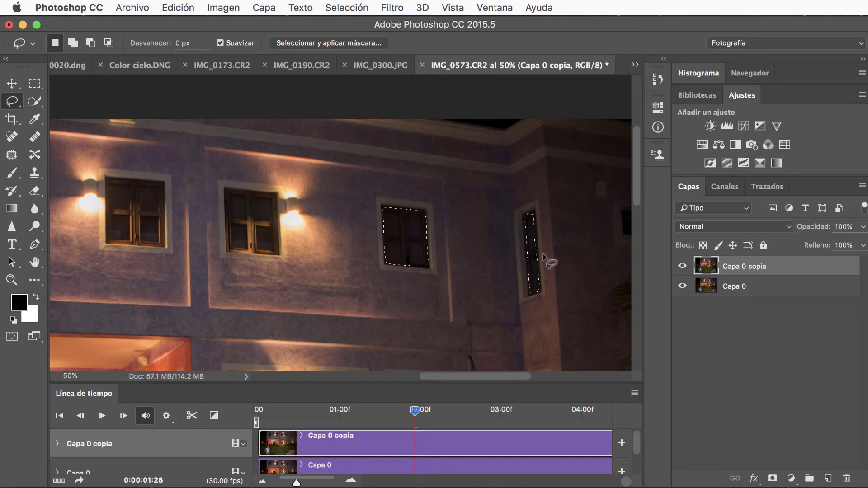
- Pan over the lower floor, porch and left side, then fit the whole photo on screen
left_click_drag(499, 256, 605, 148)
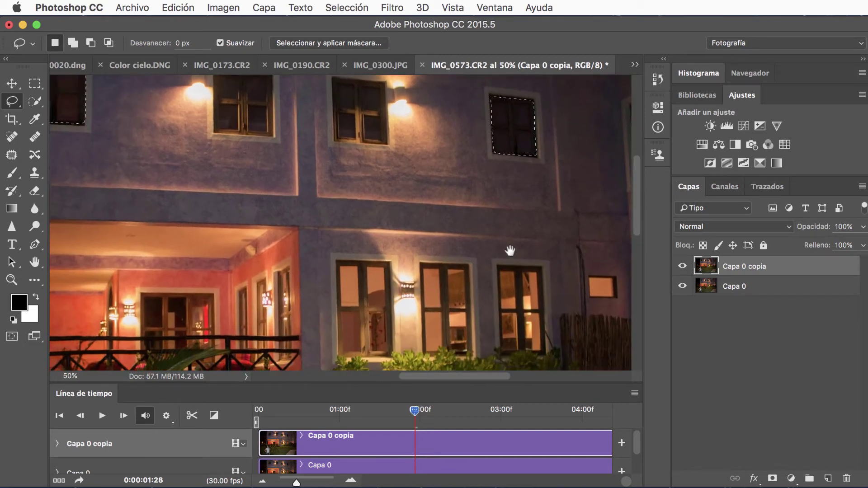
left_click_drag(377, 336, 522, 277)
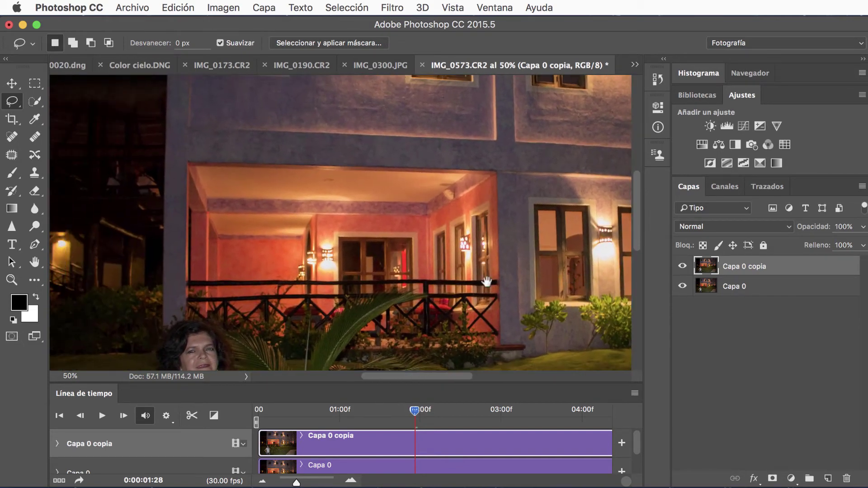
mouse_move(313, 307)
left_mouse_down()
mouse_move(494, 305)
mouse_move(494, 340)
left_mouse_up()
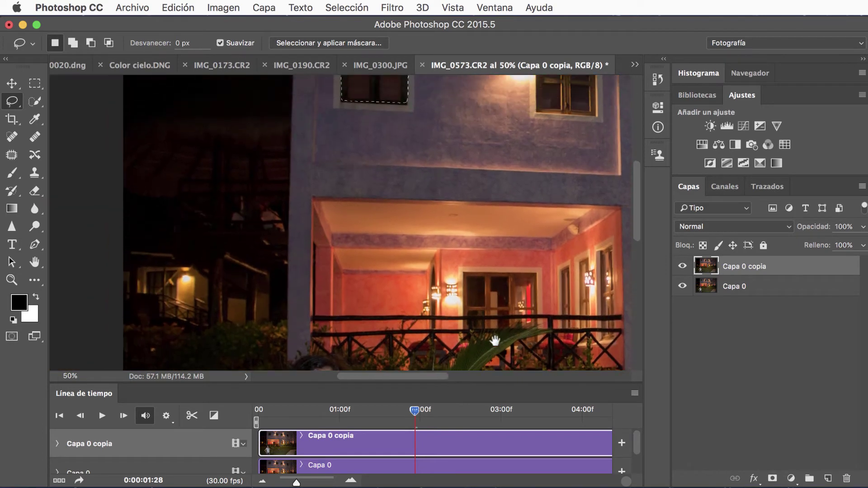
mouse_move(386, 199)
left_mouse_down()
mouse_move(399, 246)
mouse_move(452, 229)
mouse_move(430, 208)
mouse_move(346, 172)
left_mouse_up()
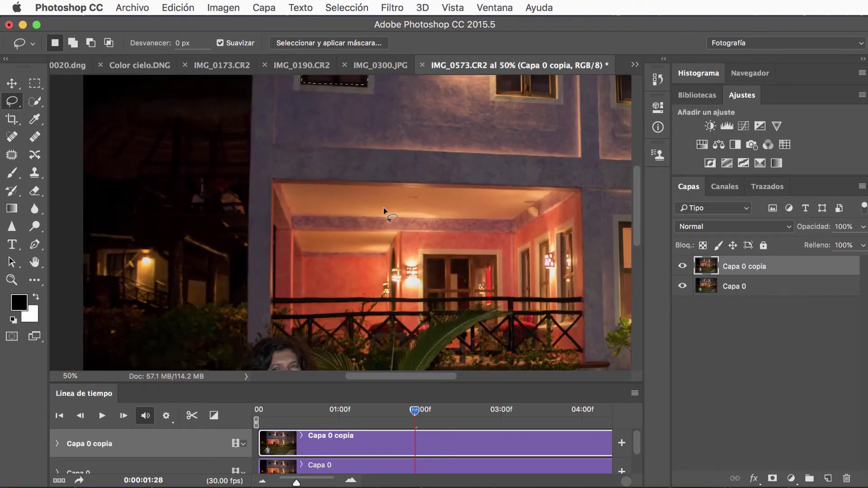
double_click(34, 261)
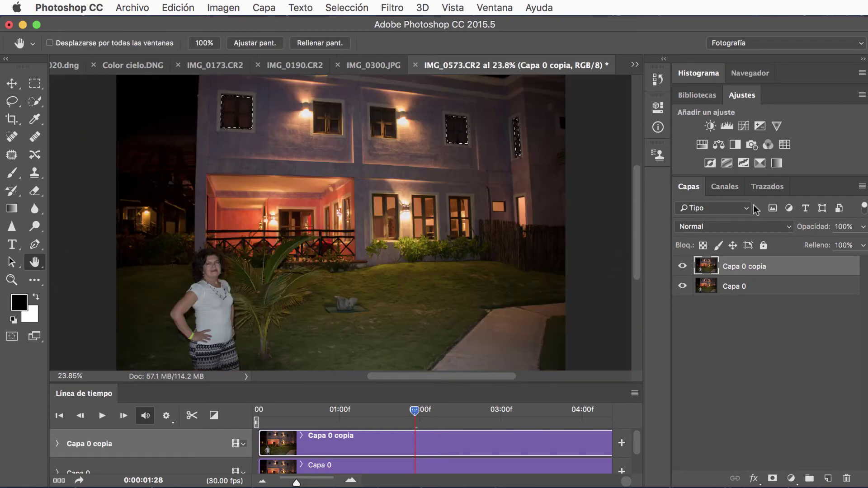
- Add a window-masked Curves adjustment and drag the RGB midpoint steeply up and left
left_click(744, 127)
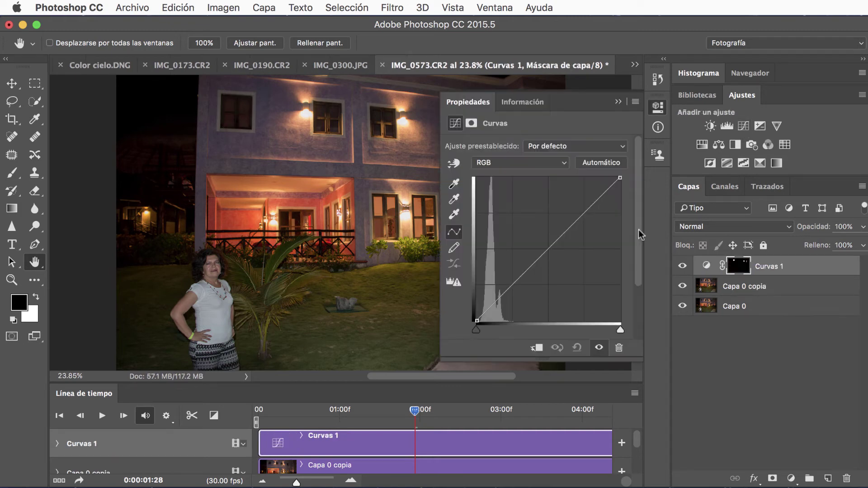
left_click_drag(564, 233, 550, 217)
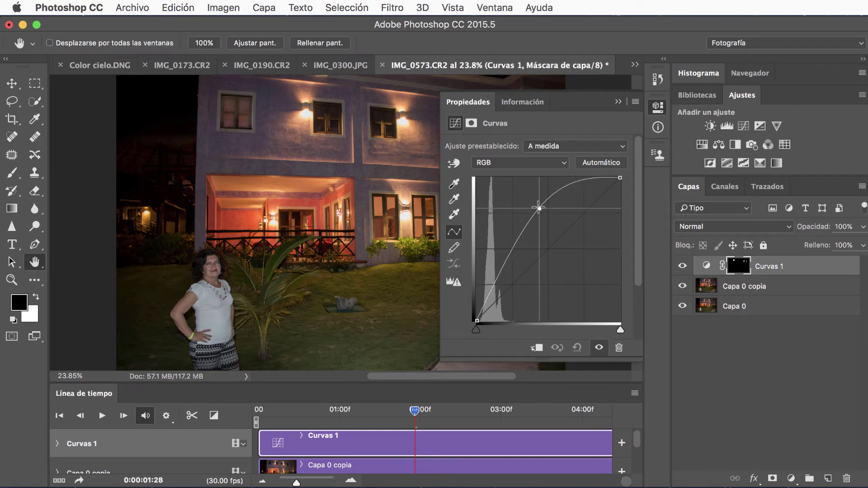
left_click_drag(551, 217, 529, 193)
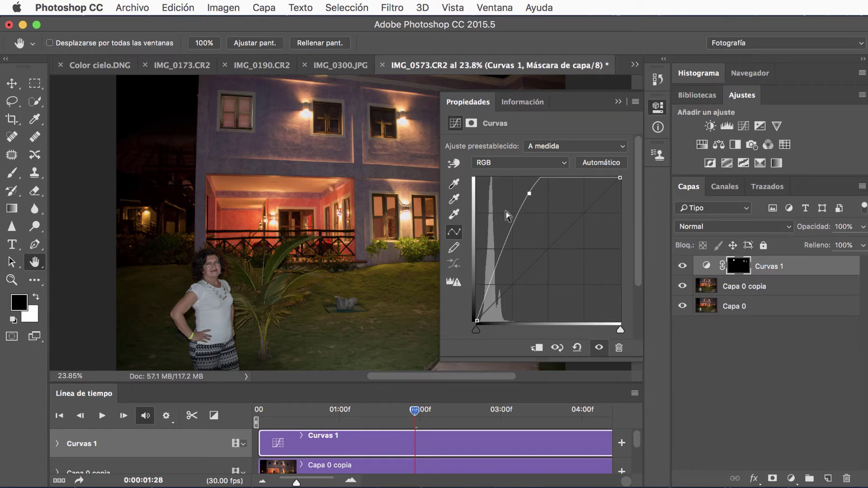
- Raise the red and green curves so the windows turn warm yellow
left_click(519, 164)
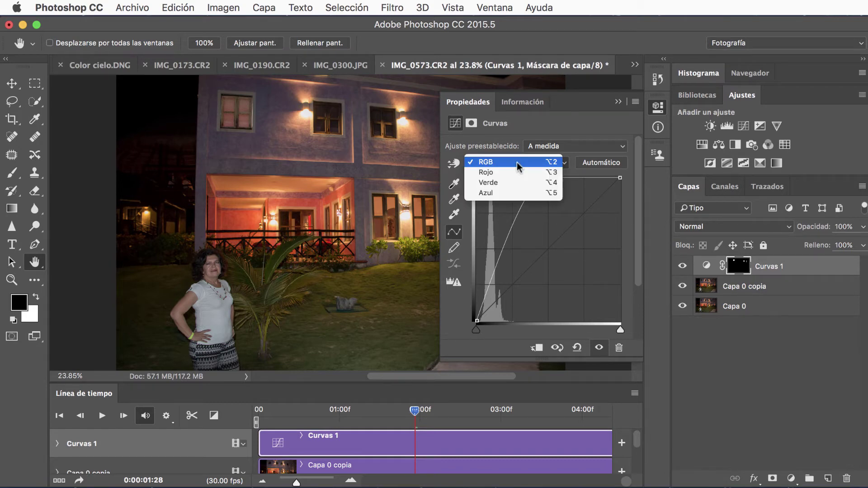
left_click(519, 173)
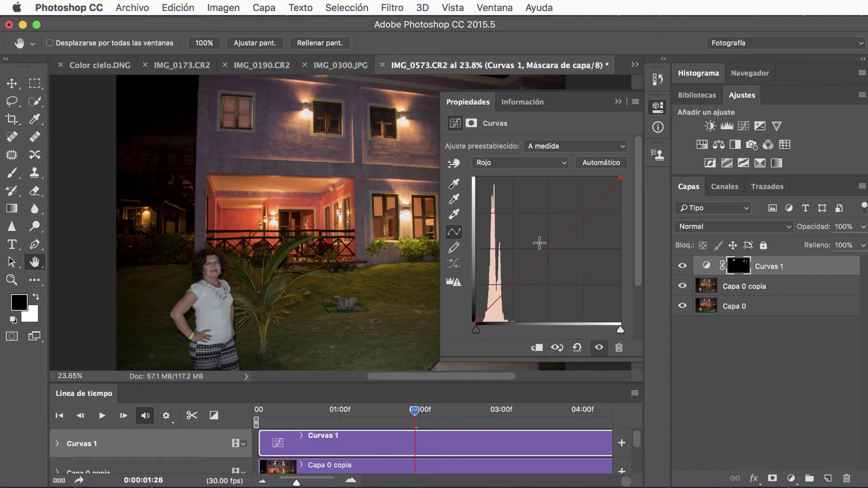
mouse_move(548, 253)
left_mouse_down()
mouse_move(535, 234)
mouse_move(558, 256)
mouse_move(536, 234)
left_mouse_up()
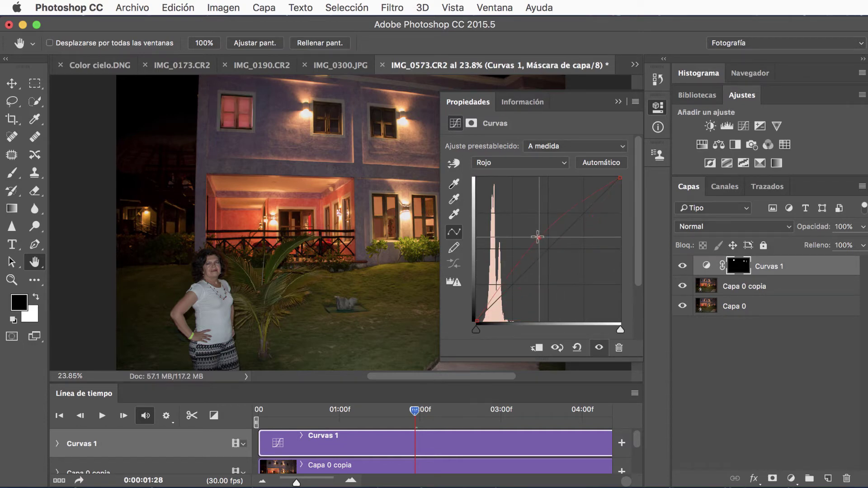
left_click(556, 166)
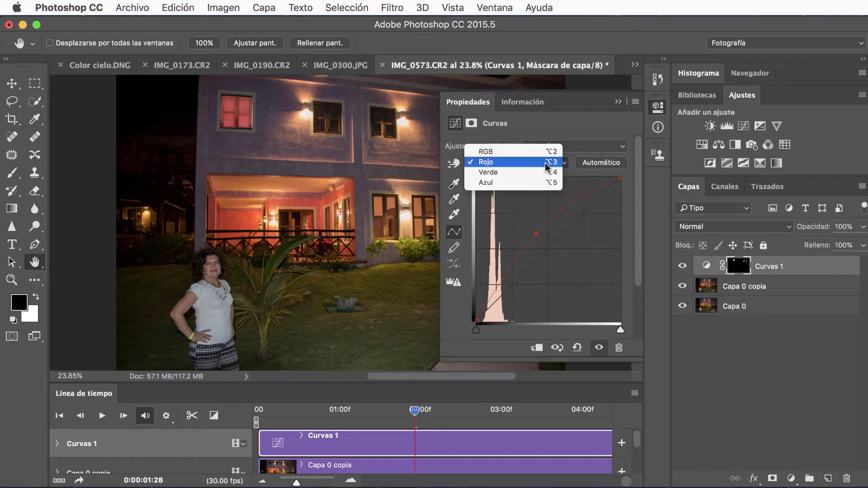
left_click(549, 174)
mouse_move(553, 245)
left_mouse_down()
mouse_move(530, 222)
mouse_move(536, 230)
left_mouse_up()
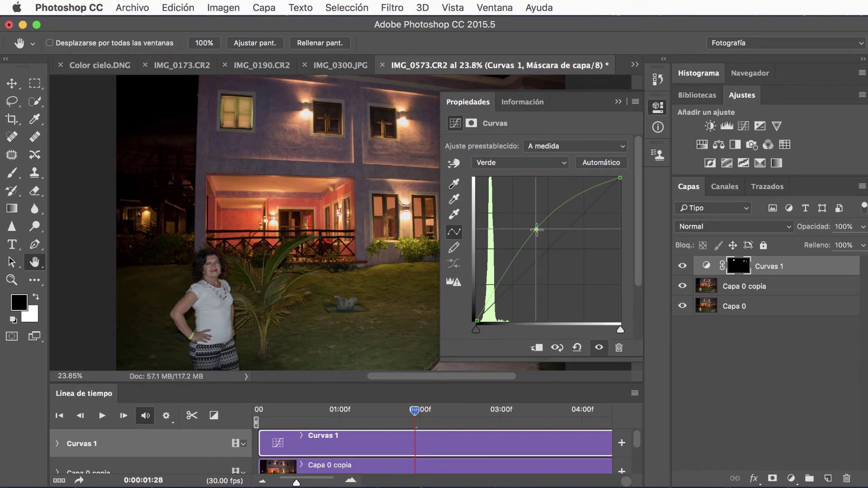
left_click_drag(536, 230, 534, 225)
- Lower the blue curve, ease the green curve back down, and close Properties
left_click(528, 164)
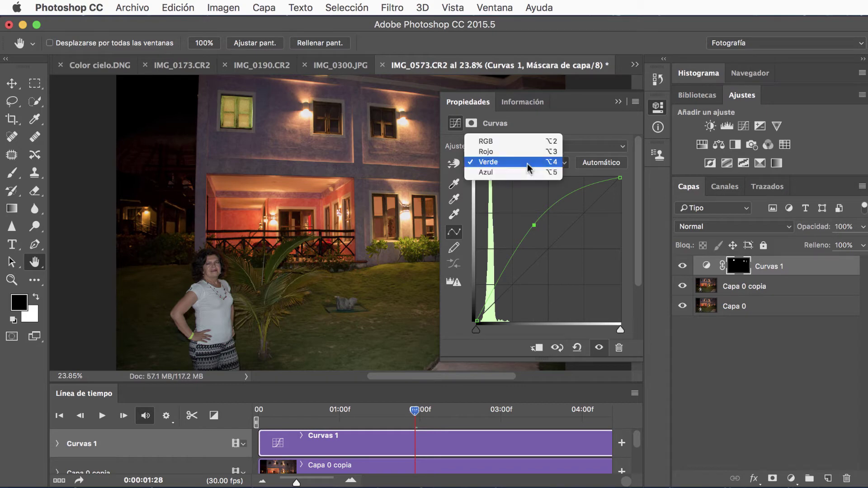
left_click(527, 173)
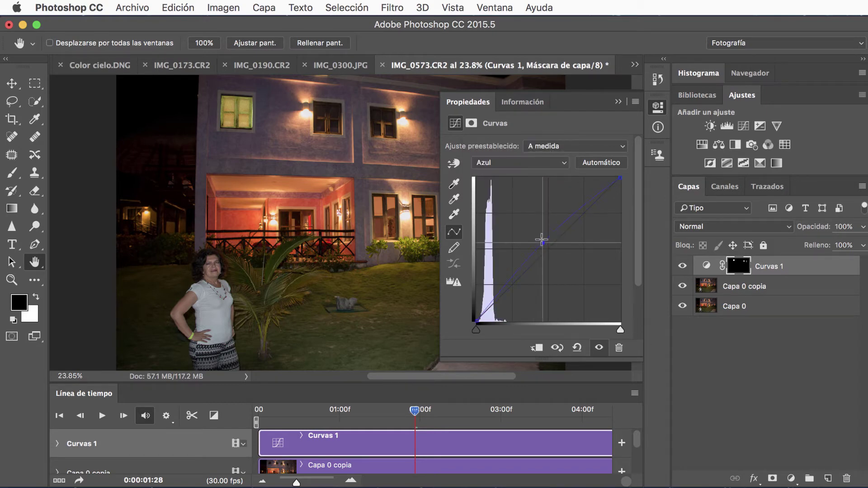
mouse_move(541, 240)
left_mouse_down()
mouse_move(522, 204)
mouse_move(580, 297)
mouse_move(526, 215)
mouse_move(556, 267)
left_mouse_up()
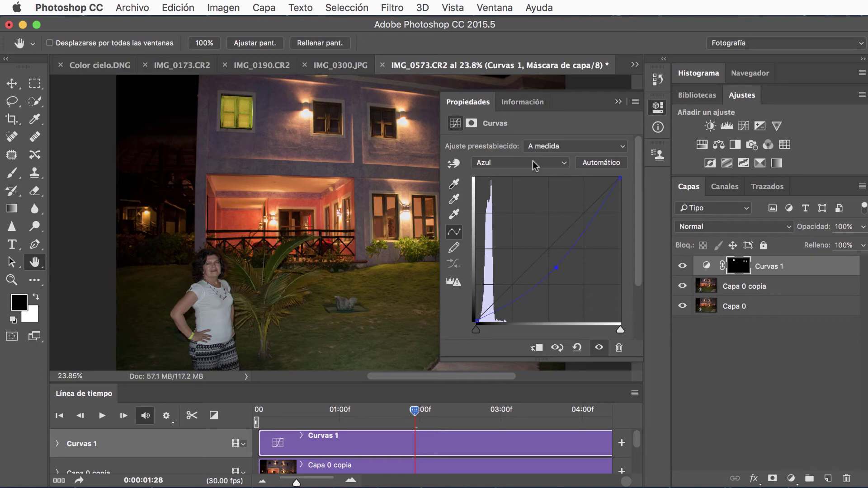
left_click(519, 162)
left_click(520, 151)
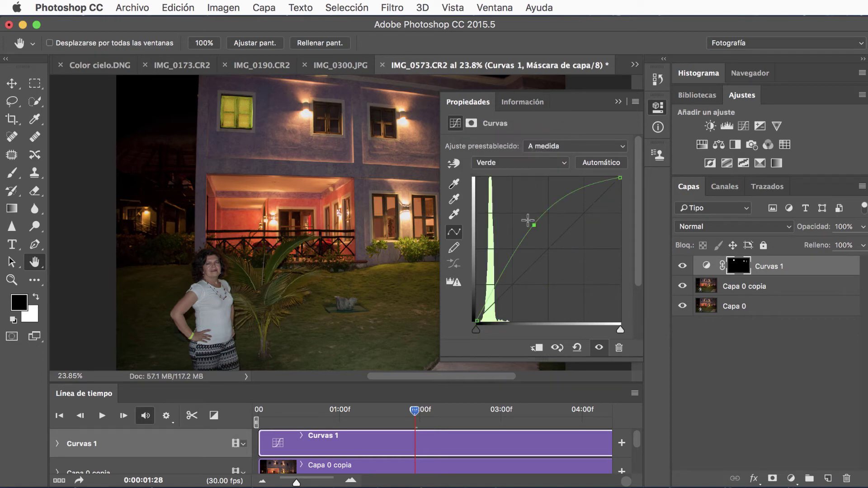
left_click_drag(535, 226, 549, 242)
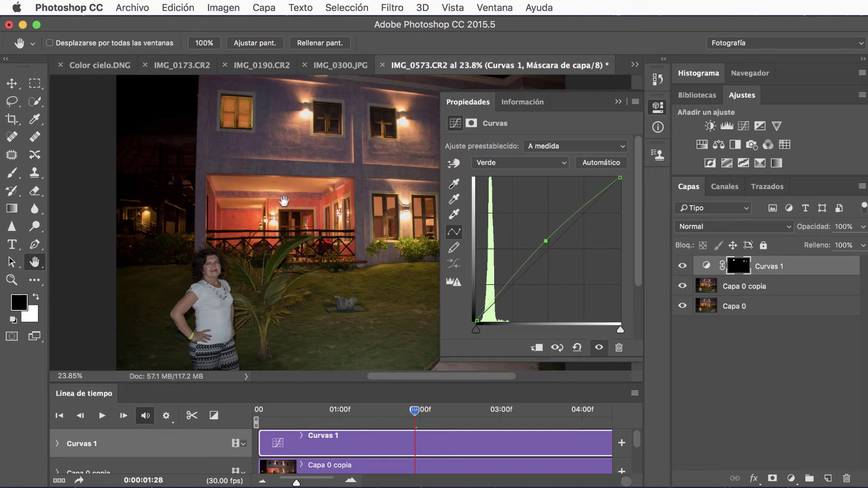
left_click(618, 102)
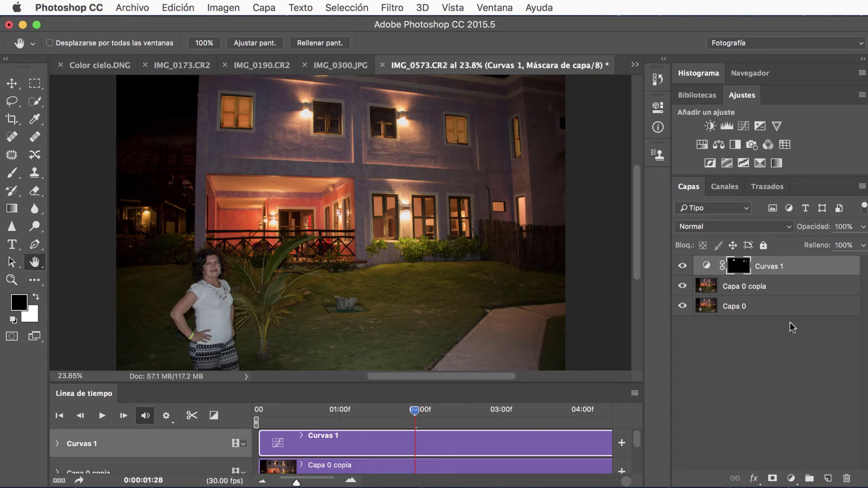
- Compare Curvas 1 on and off, rewind to the first frame, and load its mask as a selection
left_click(682, 267)
left_click(682, 267)
left_click(81, 416)
left_click(60, 416)
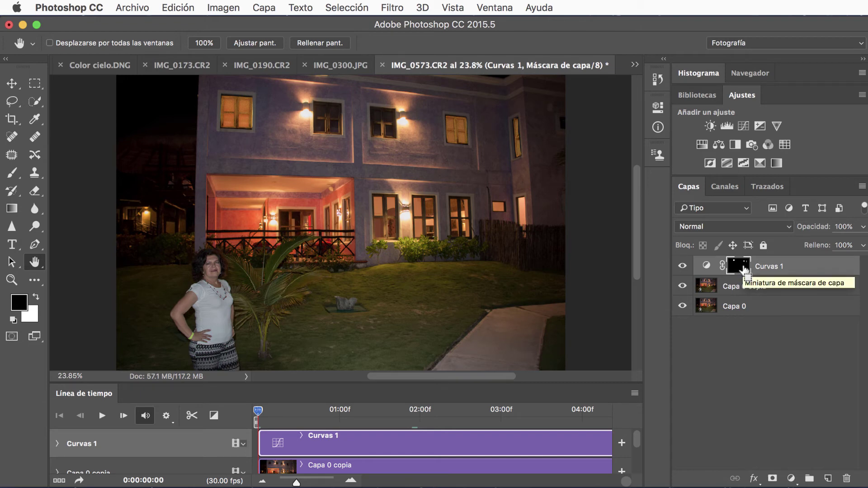
left_click(742, 268, "super")
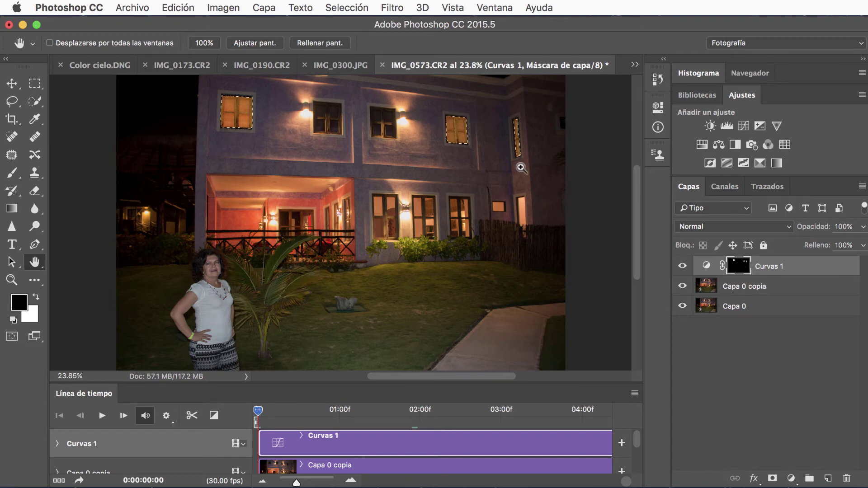
- Add a Hue/Saturation layer with saturation -38, lightness -9 and hue +7
left_click(702, 146)
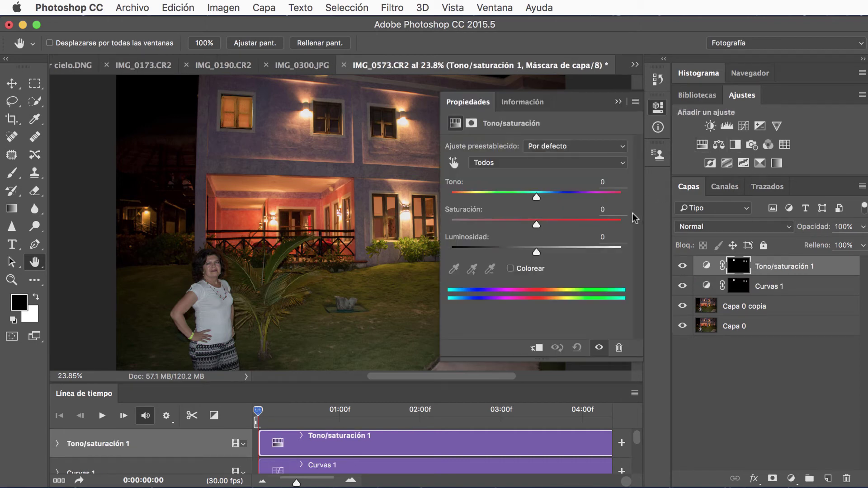
mouse_move(534, 221)
left_mouse_down()
mouse_move(499, 222)
mouse_move(633, 228)
mouse_move(503, 219)
left_mouse_up()
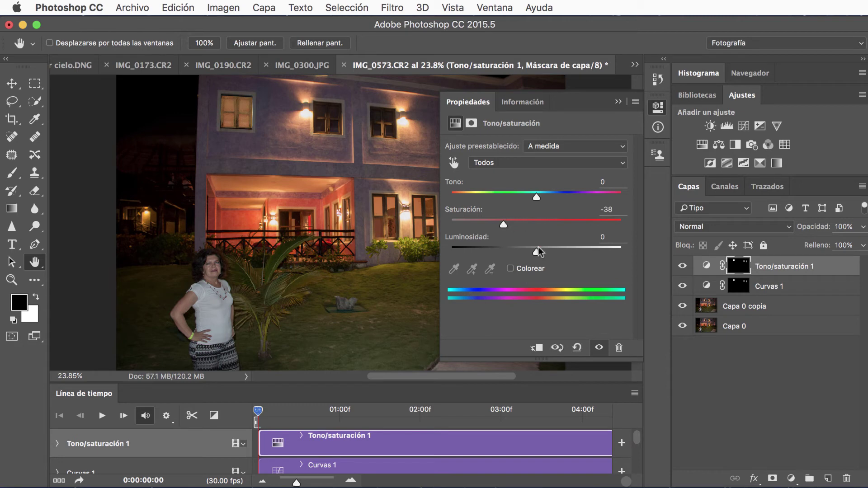
mouse_move(536, 251)
left_mouse_down()
mouse_move(519, 249)
mouse_move(558, 251)
mouse_move(533, 251)
left_mouse_up()
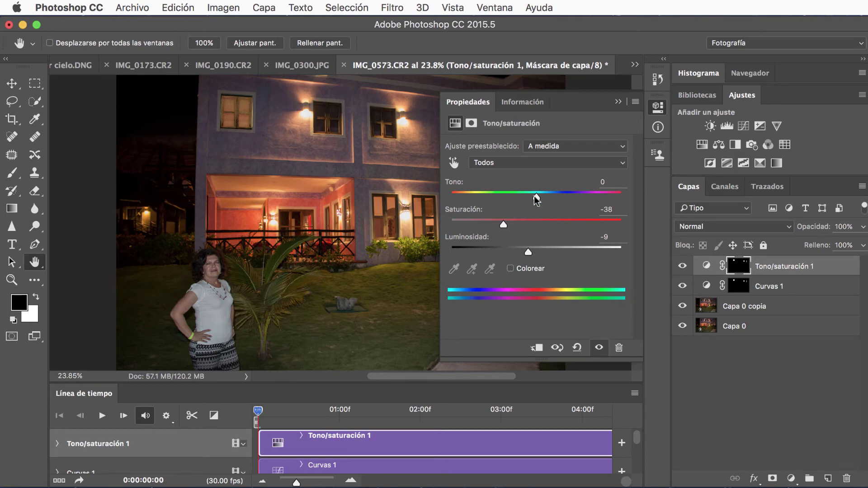
mouse_move(535, 197)
left_mouse_down()
mouse_move(461, 196)
mouse_move(623, 206)
mouse_move(523, 199)
mouse_move(542, 199)
left_mouse_up()
- Close Properties and group Curvas 1 with Tono/saturación 1
left_click(618, 102)
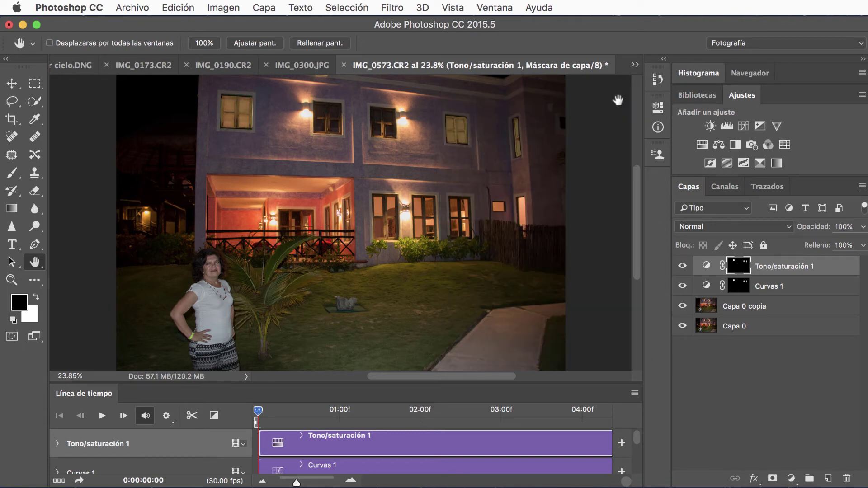
left_click(743, 288, "shift")
left_click(744, 288, "shift")
left_click(784, 289, "shift")
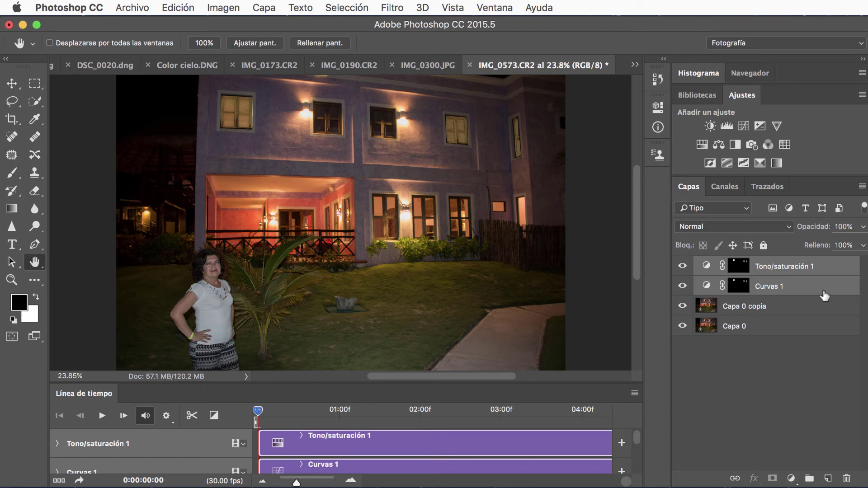
key("ctrl+g")
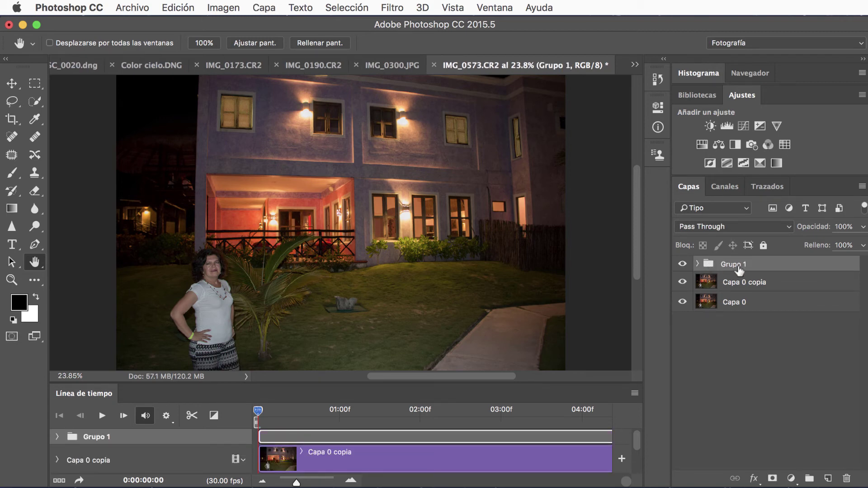
- Rename the new group to Luces and toggle its visibility to compare the lights
double_click(739, 265)
type("Luces")
left_click(755, 364)
left_click(708, 265)
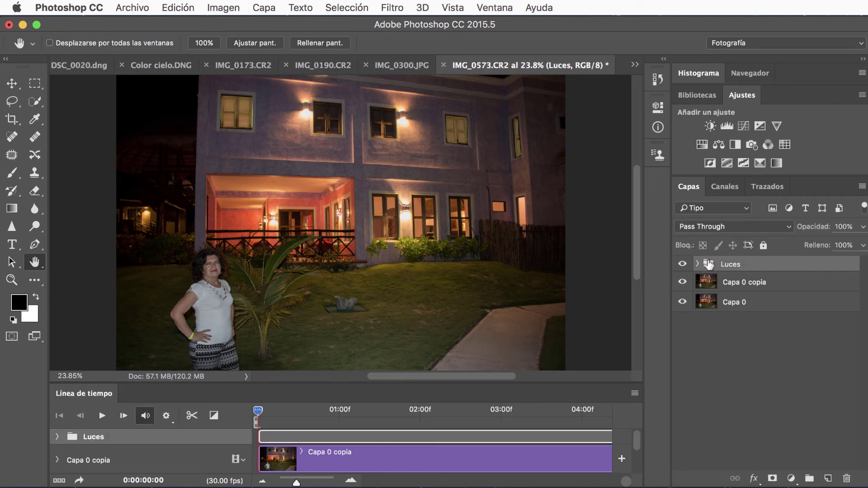
left_click(682, 265)
left_click(682, 265)
left_click(682, 265)
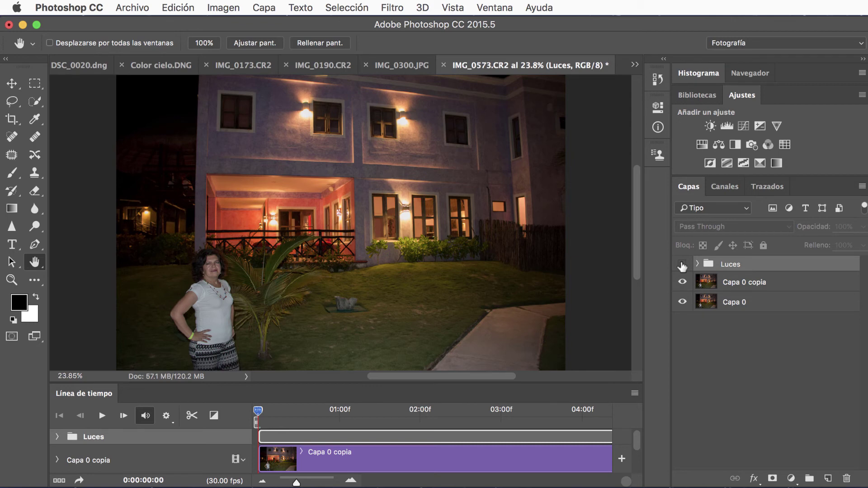
left_click(683, 265)
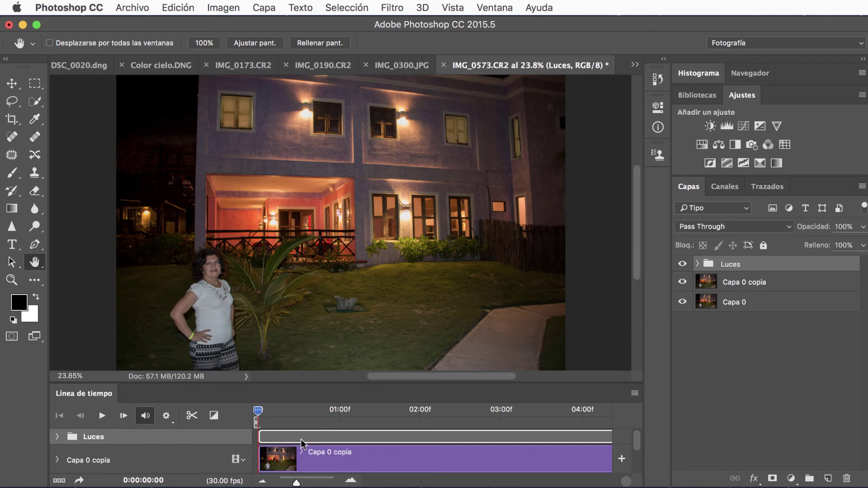
- Set Luces opacity to 0% with a first-frame opacity keyframe, then move to 0:21
left_click(57, 437)
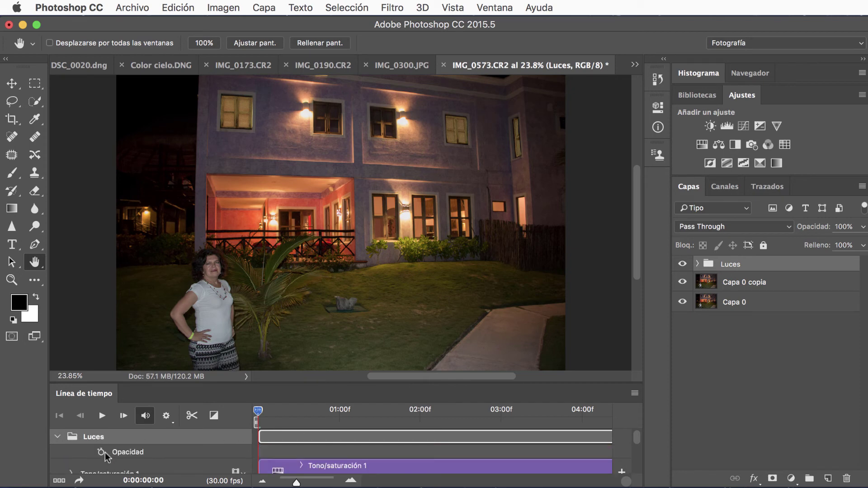
left_click(862, 227)
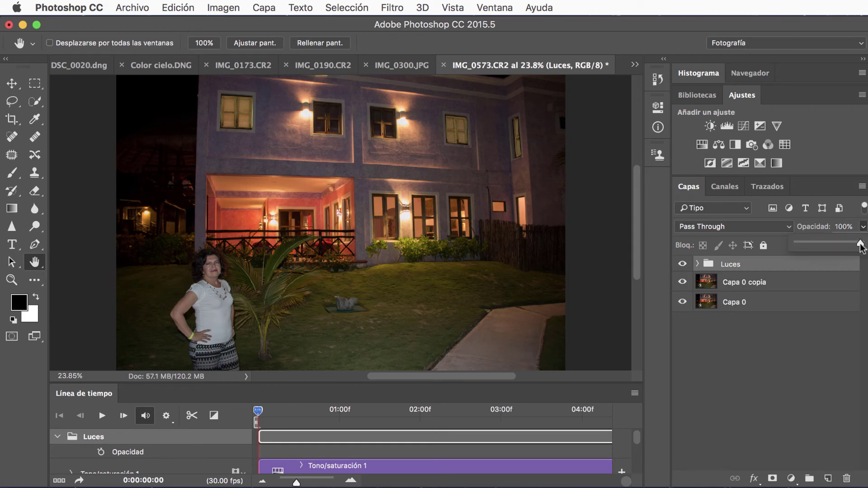
left_click_drag(860, 239, 776, 250)
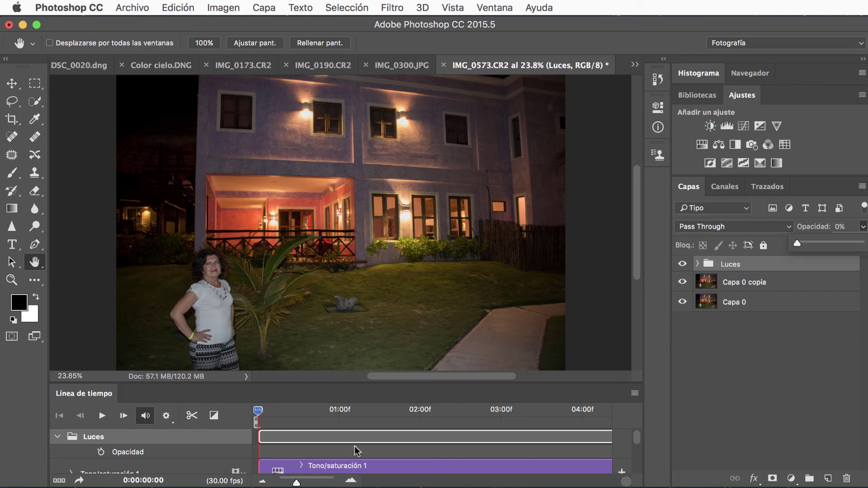
left_click(101, 452)
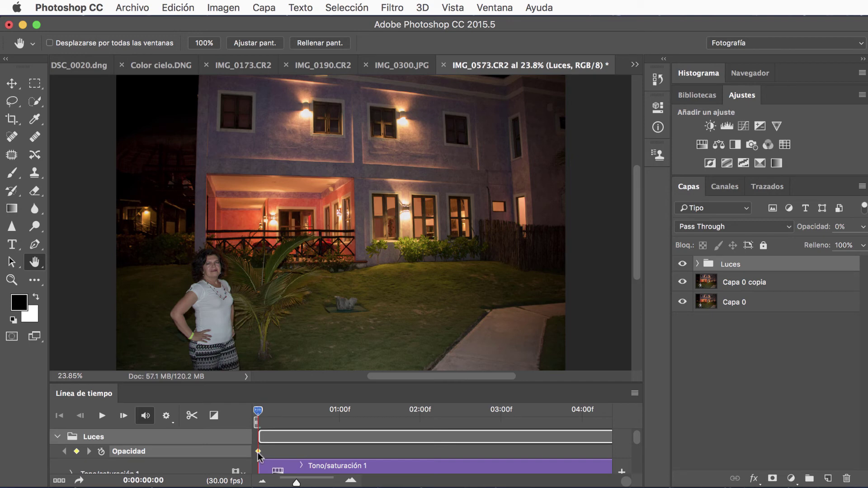
left_click_drag(257, 411, 316, 423)
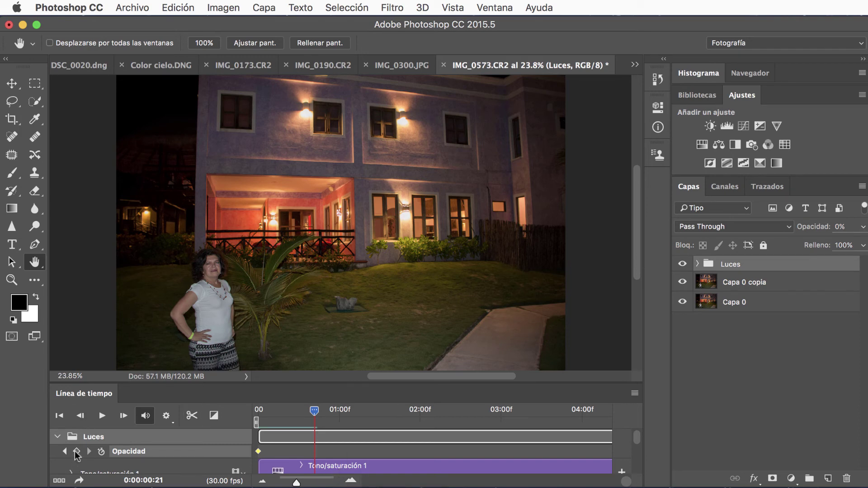
- Add a 0% Luces opacity keyframe at 0:21 and a 100% keyframe at 1:04
left_click(76, 451)
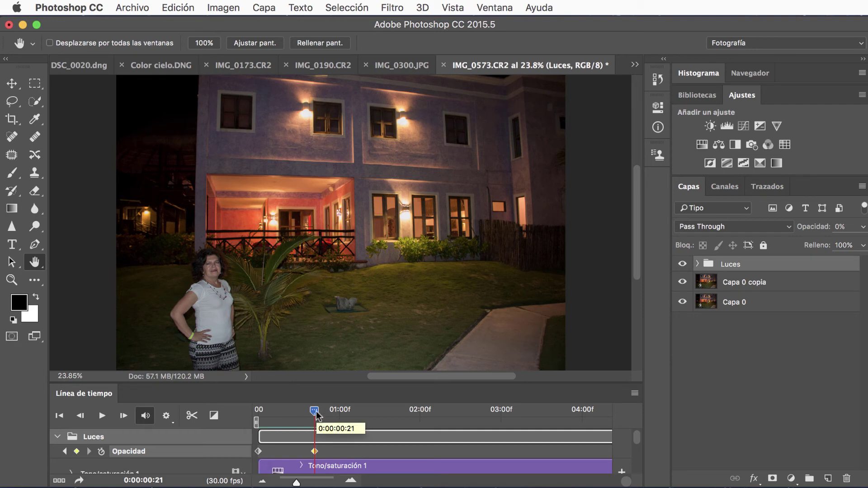
left_click_drag(316, 412, 350, 416)
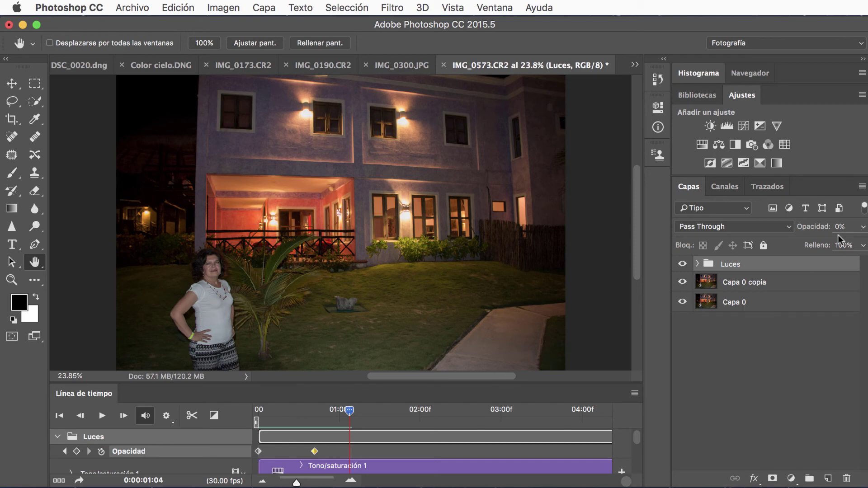
left_click(863, 228)
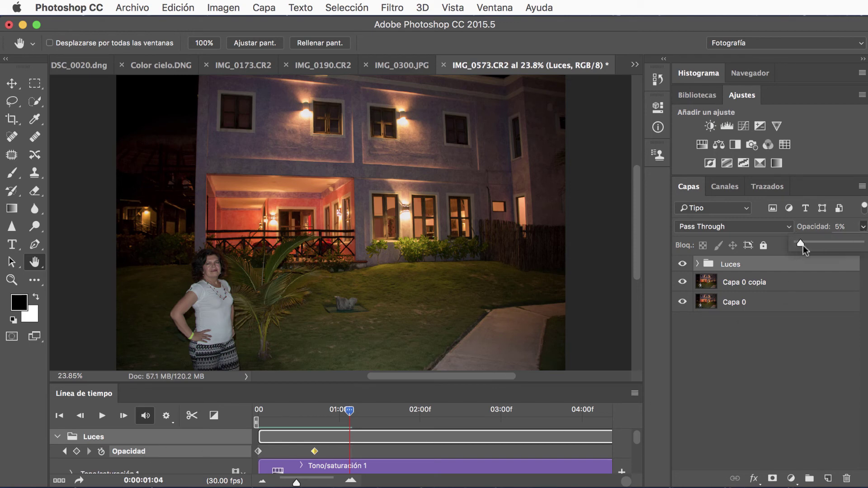
left_click_drag(800, 245, 866, 253)
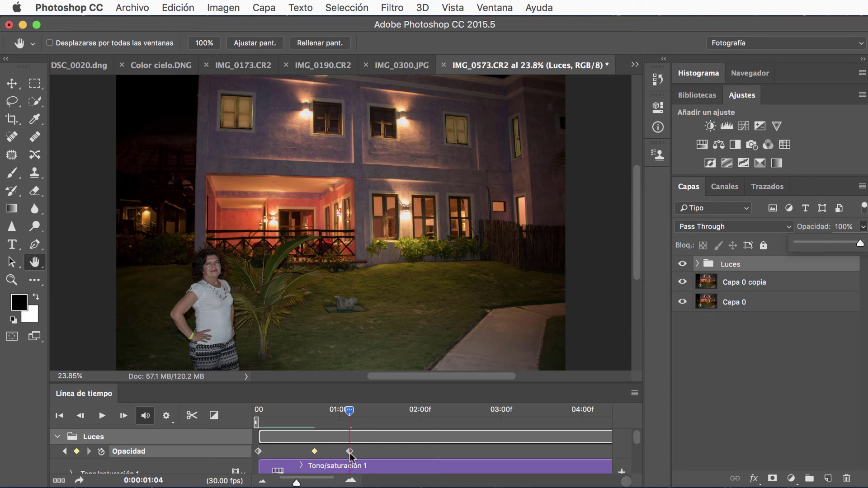
mouse_move(350, 410)
left_mouse_down()
mouse_move(415, 420)
mouse_move(240, 411)
left_mouse_up()
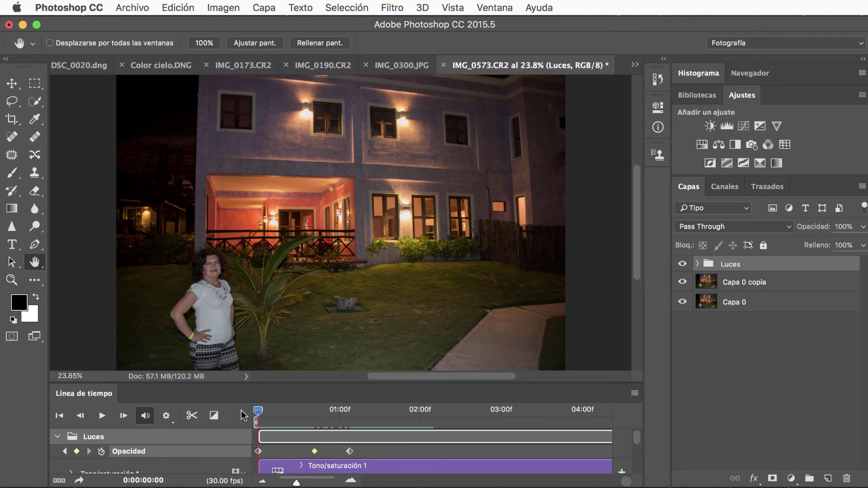
- Preview the fade, then move the 0% keyframe to about 1:11 and 100% past 2:00
left_click(101, 416)
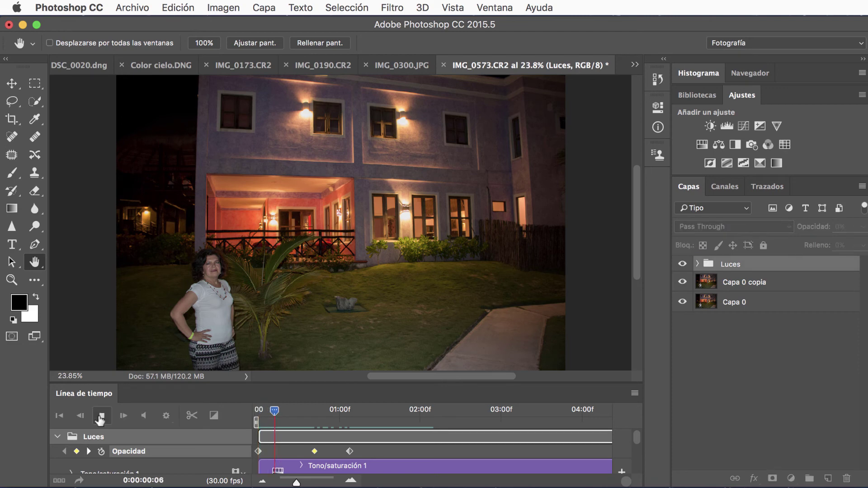
left_click(102, 416)
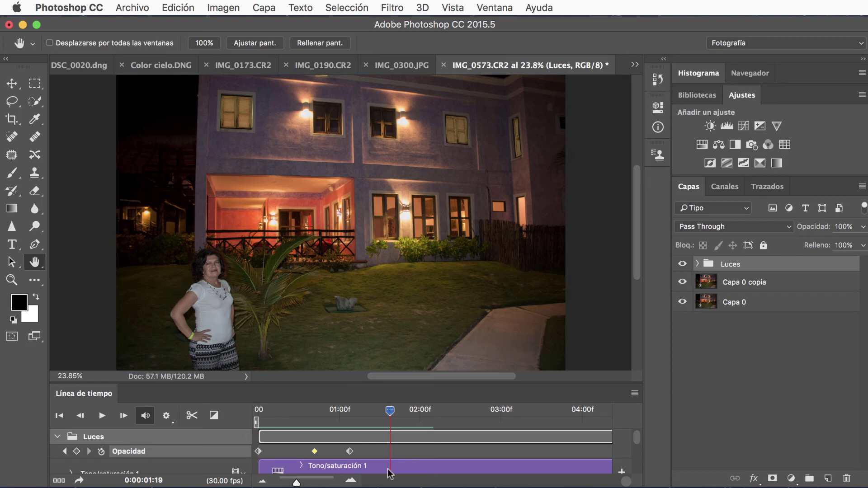
left_click(350, 452)
left_click_drag(349, 451, 434, 453)
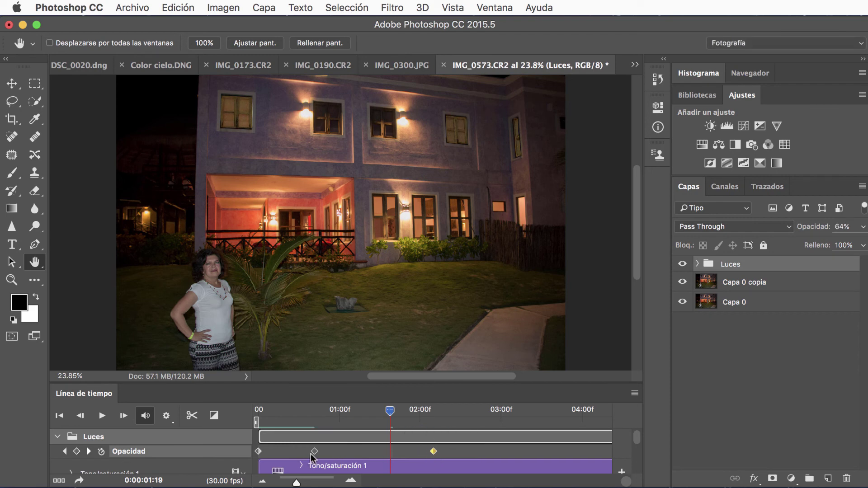
left_click_drag(313, 452, 371, 453)
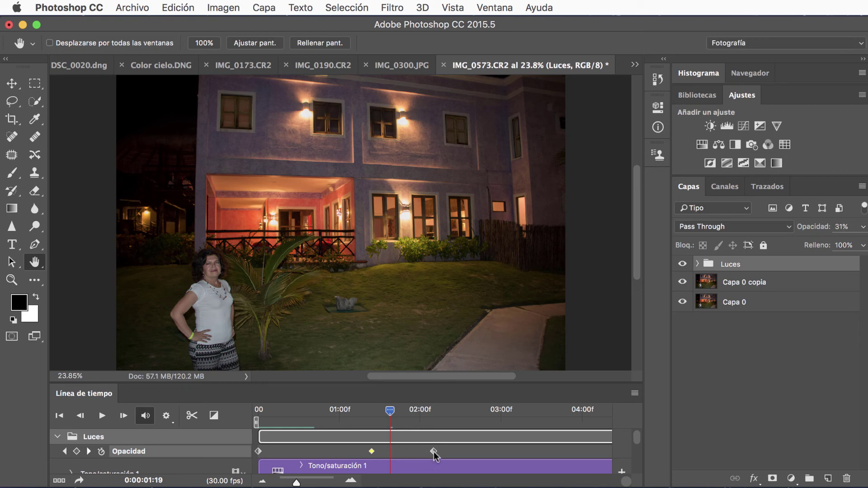
left_click_drag(434, 452, 468, 452)
left_click_drag(392, 419, 258, 418)
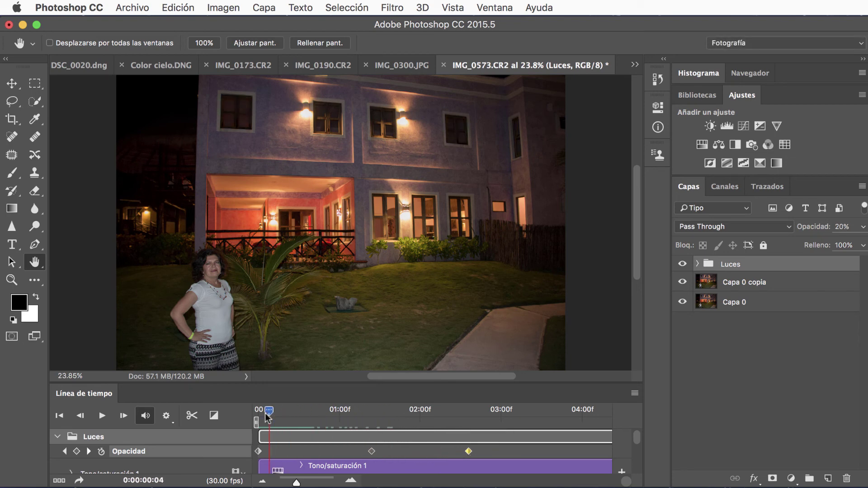
- Play the timeline several times to watch the window lights fade in, then stop
left_click(101, 416)
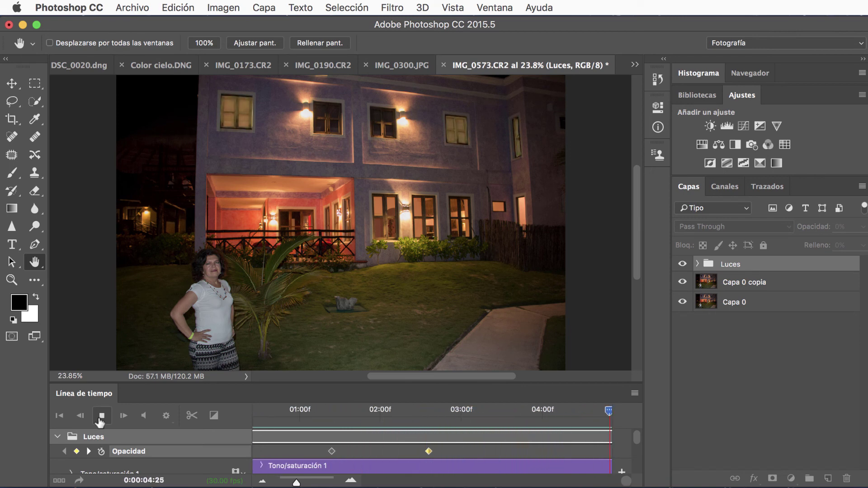
left_click(101, 417)
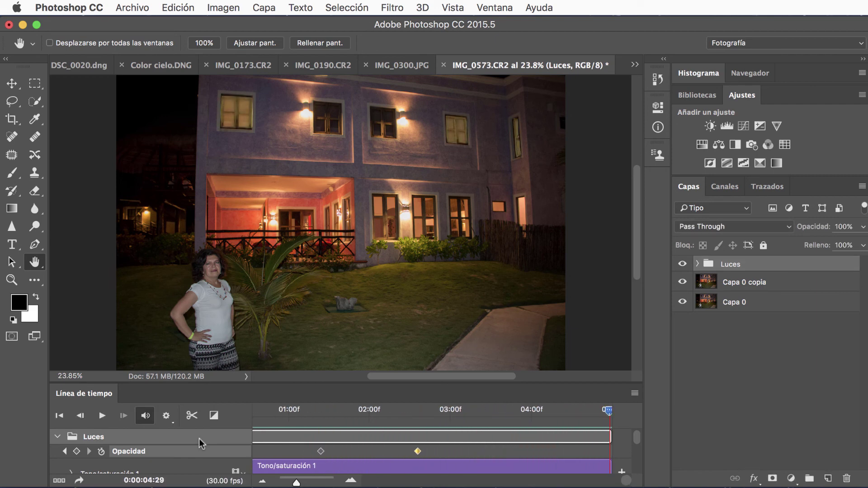
key("space")
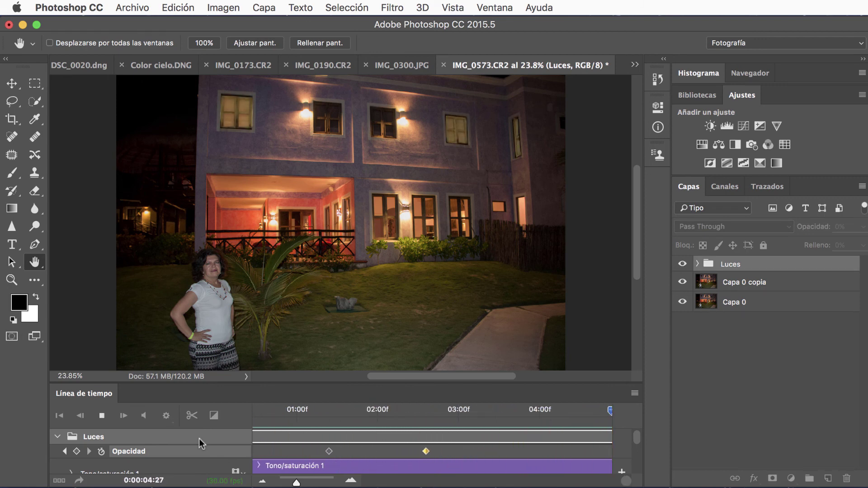
key("space")
key("space")
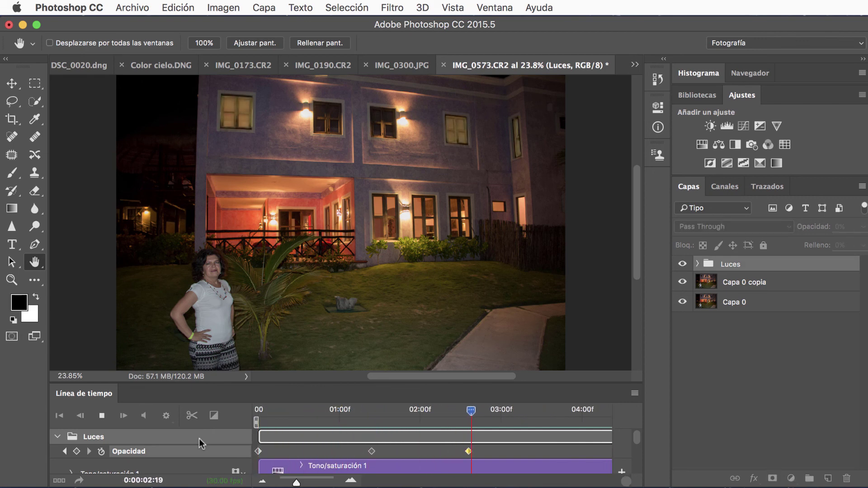
key("space")
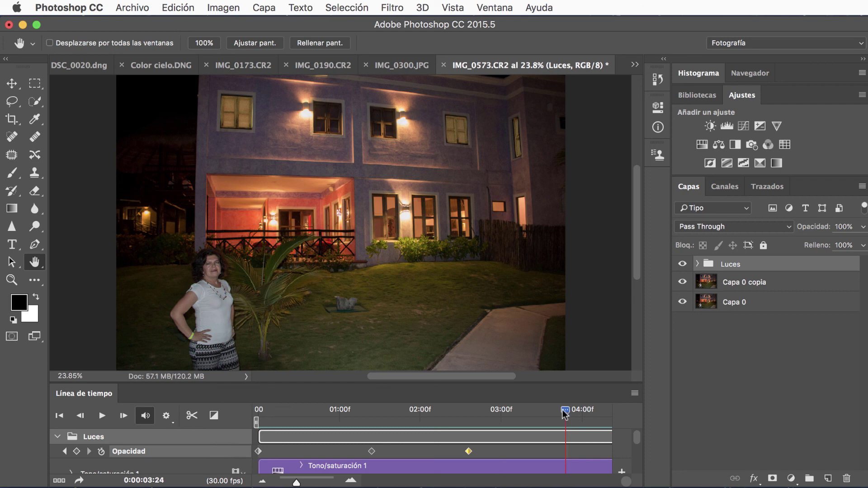
- Replay from the start and stop at 0:00:01:18 with Luces at 17% opacity
left_click_drag(564, 411, 269, 414)
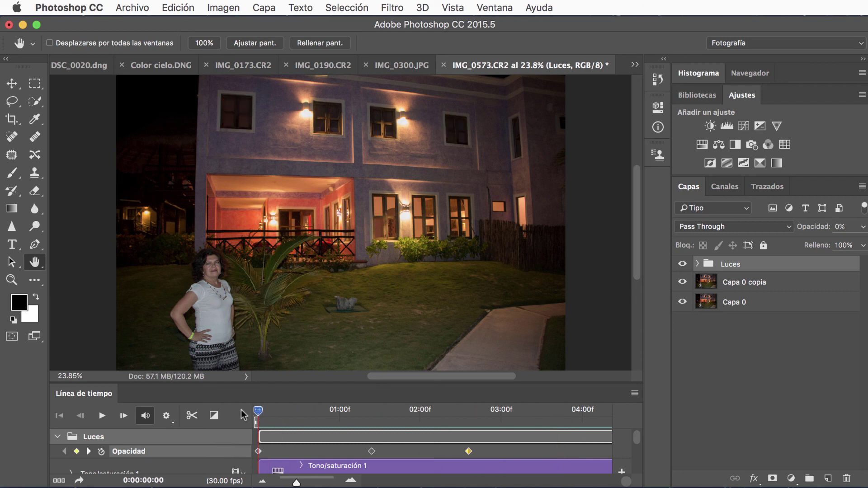
key("space")
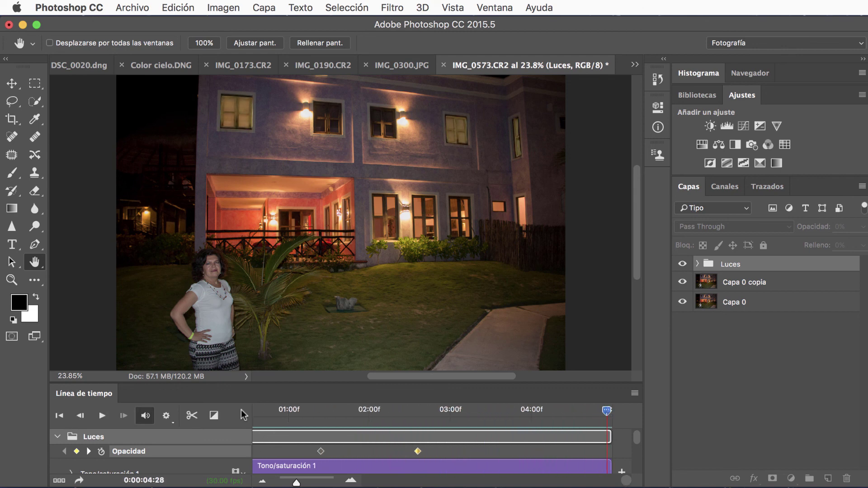
key("space")
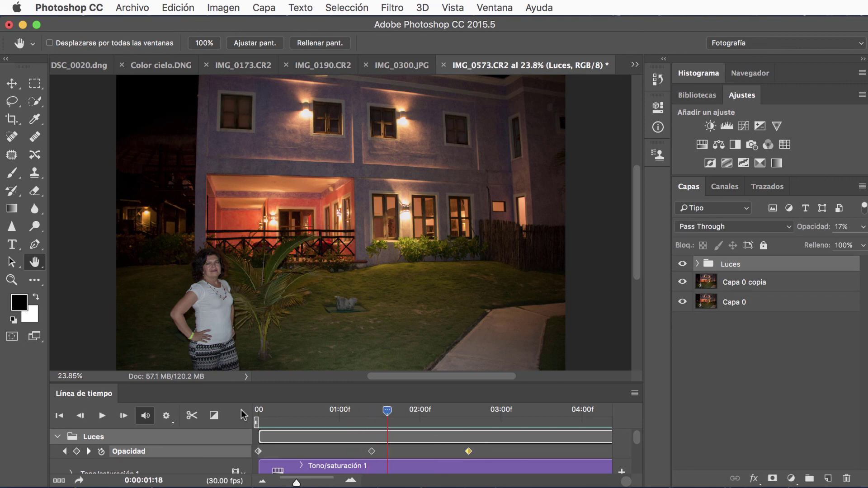